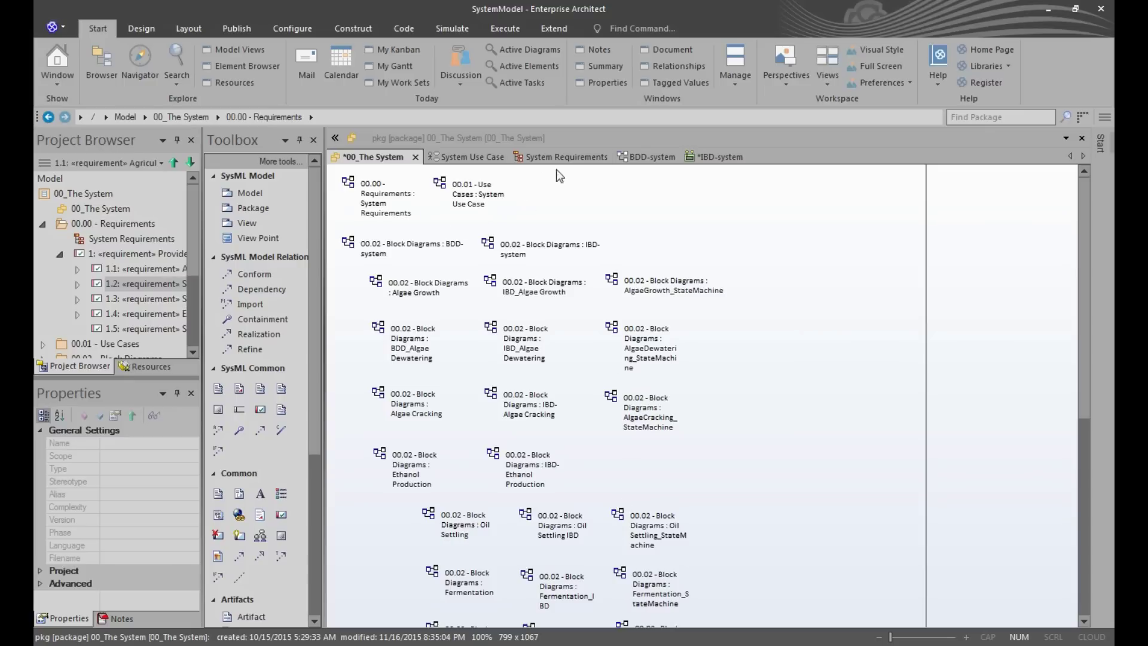
pyautogui.doubleClick(473, 205)
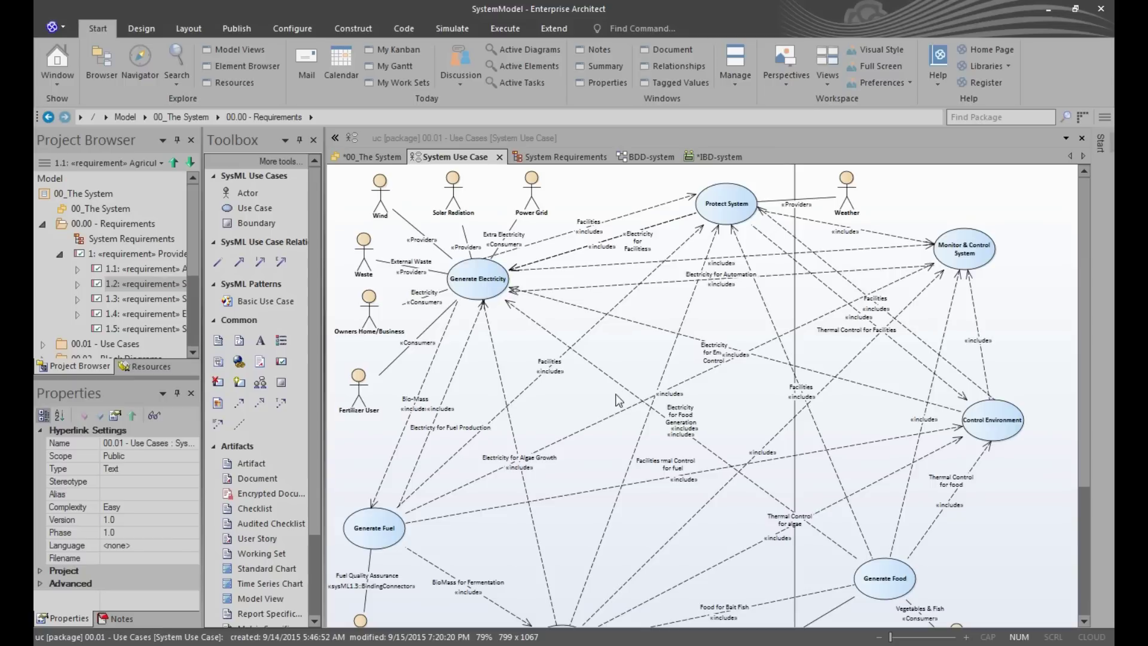
pyautogui.scroll(-3, 619, 408)
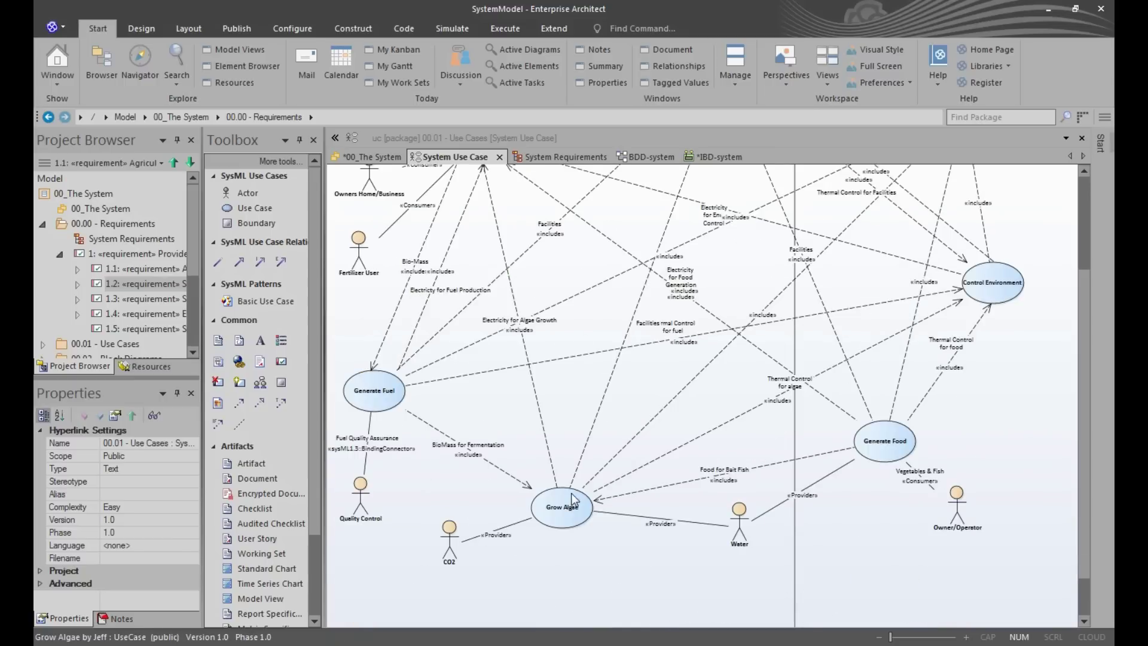
pyautogui.scroll(3, 535, 547)
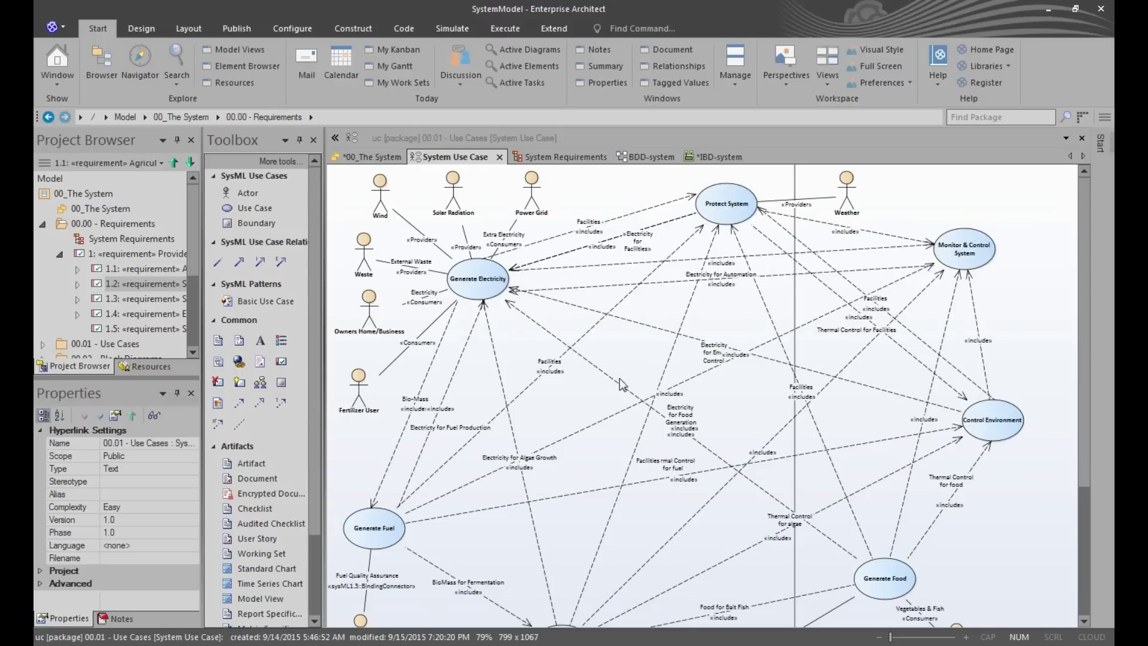
pyautogui.click(475, 293)
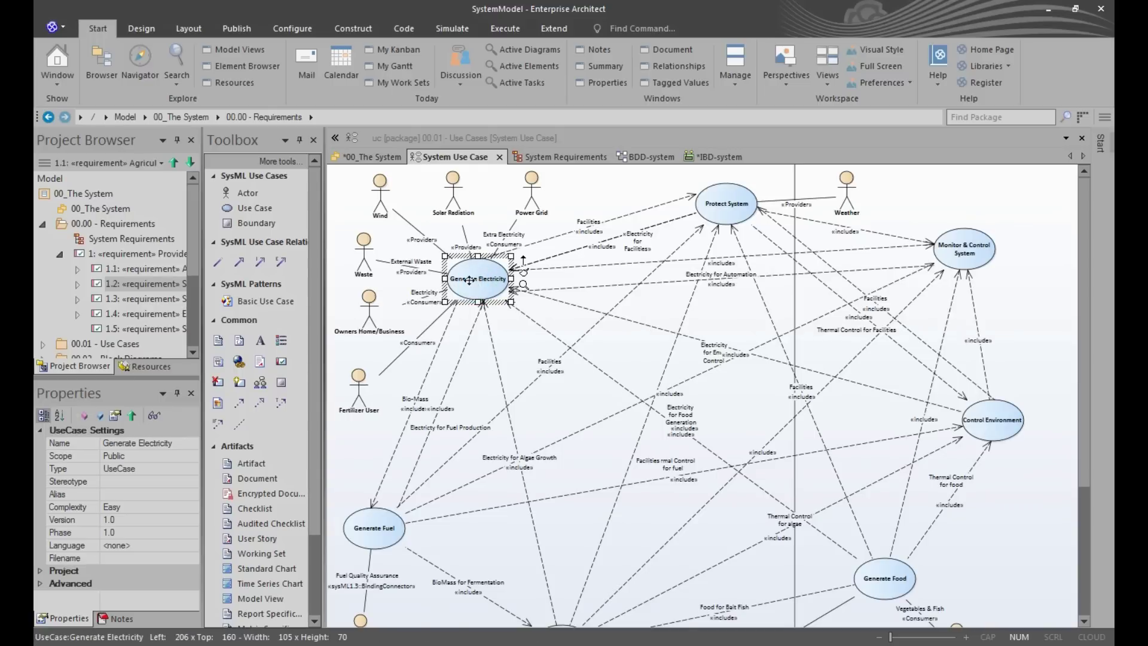
pyautogui.click(387, 544)
pyautogui.scroll(-3, 415, 523)
pyautogui.click(568, 458)
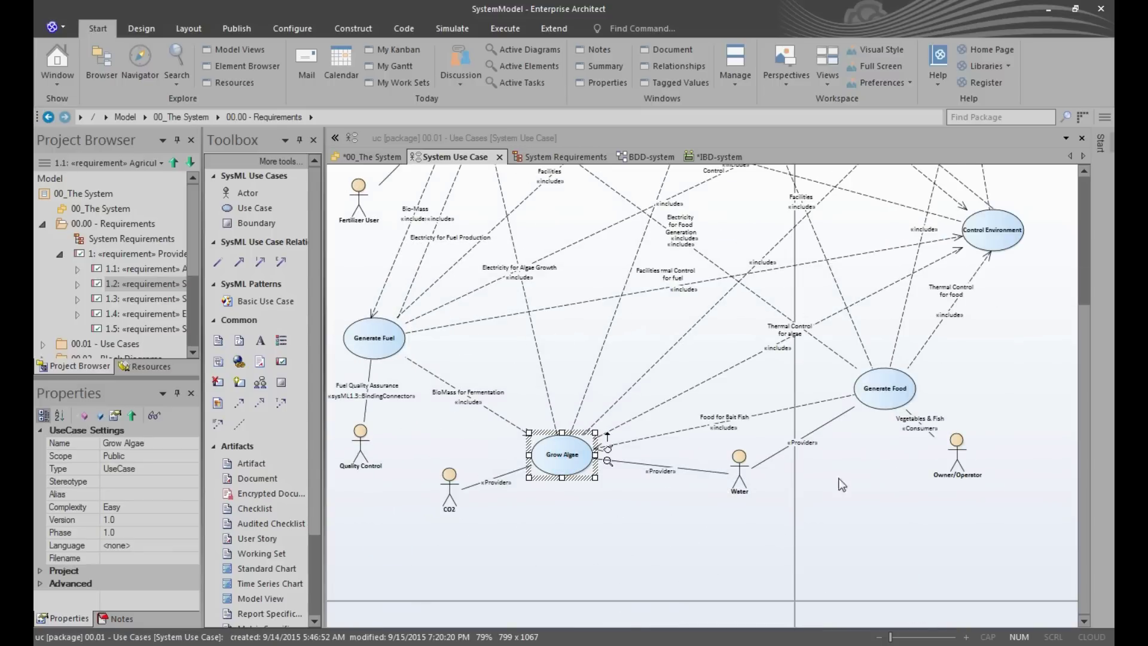
pyautogui.click(878, 408)
pyautogui.scroll(2, 890, 458)
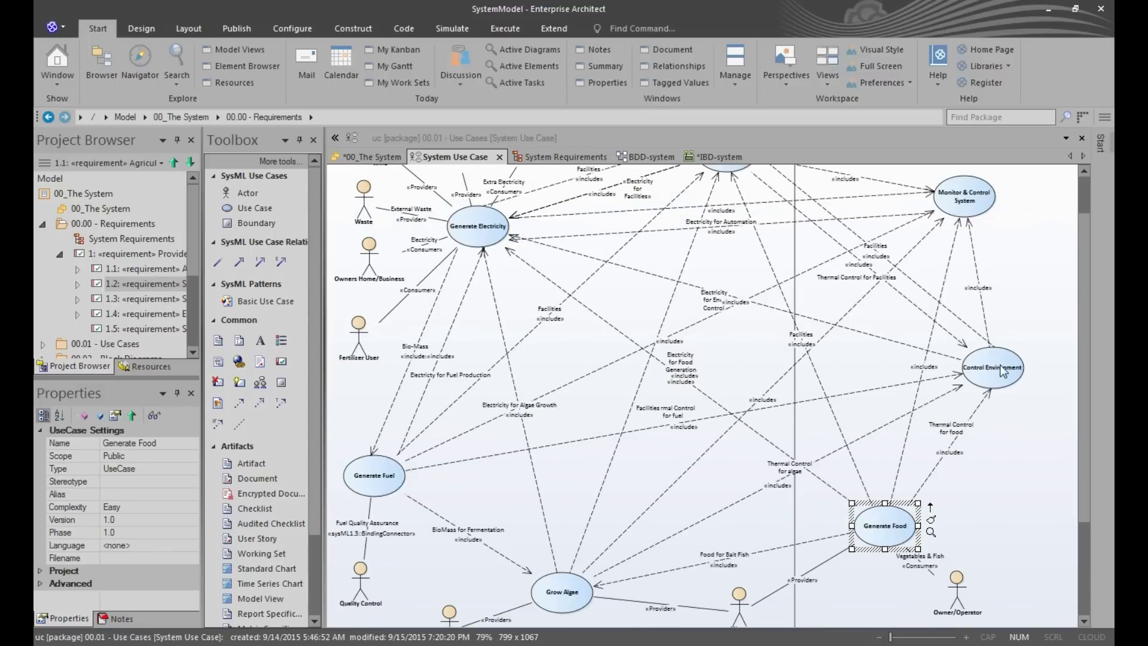
pyautogui.click(1003, 373)
pyautogui.scroll(2, 947, 235)
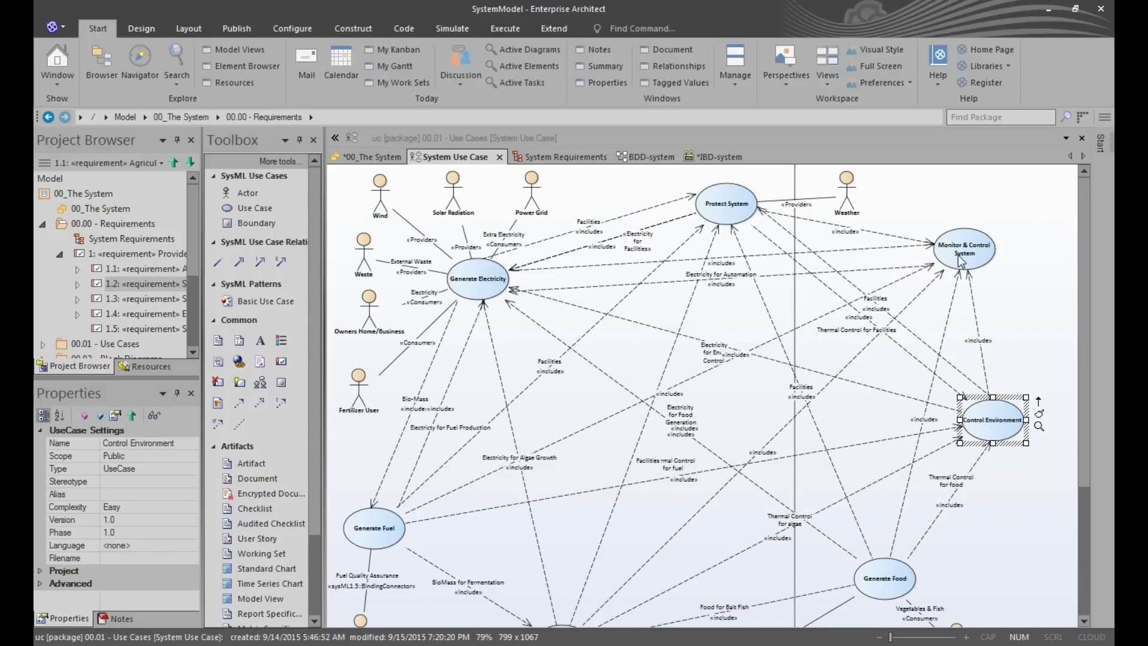
pyautogui.click(964, 254)
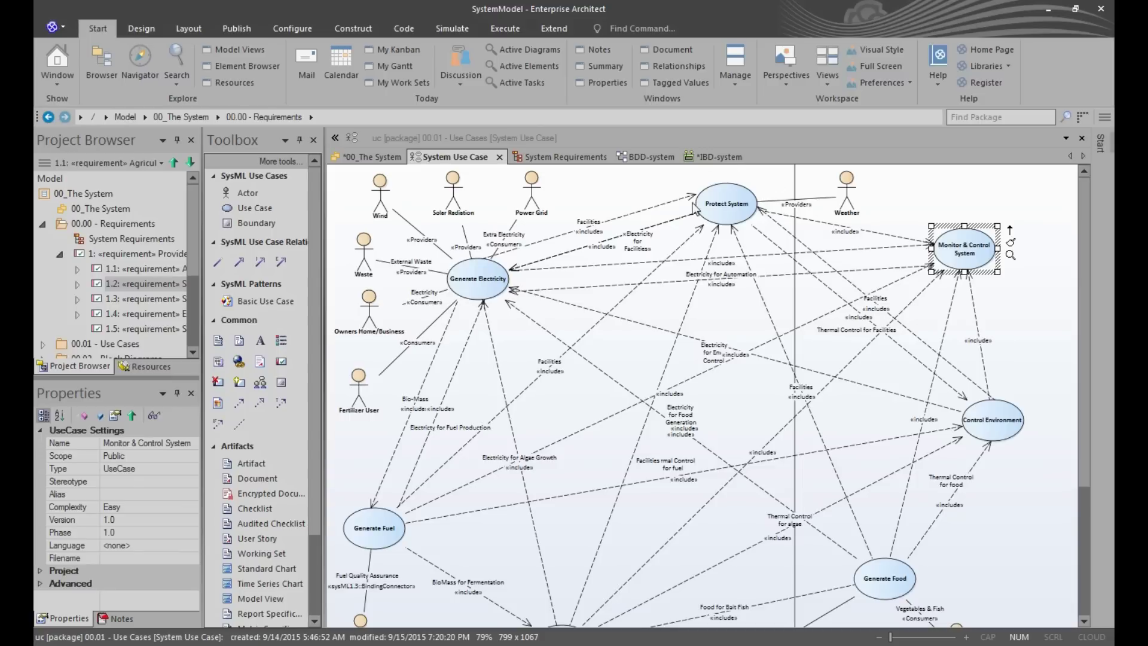
pyautogui.click(715, 206)
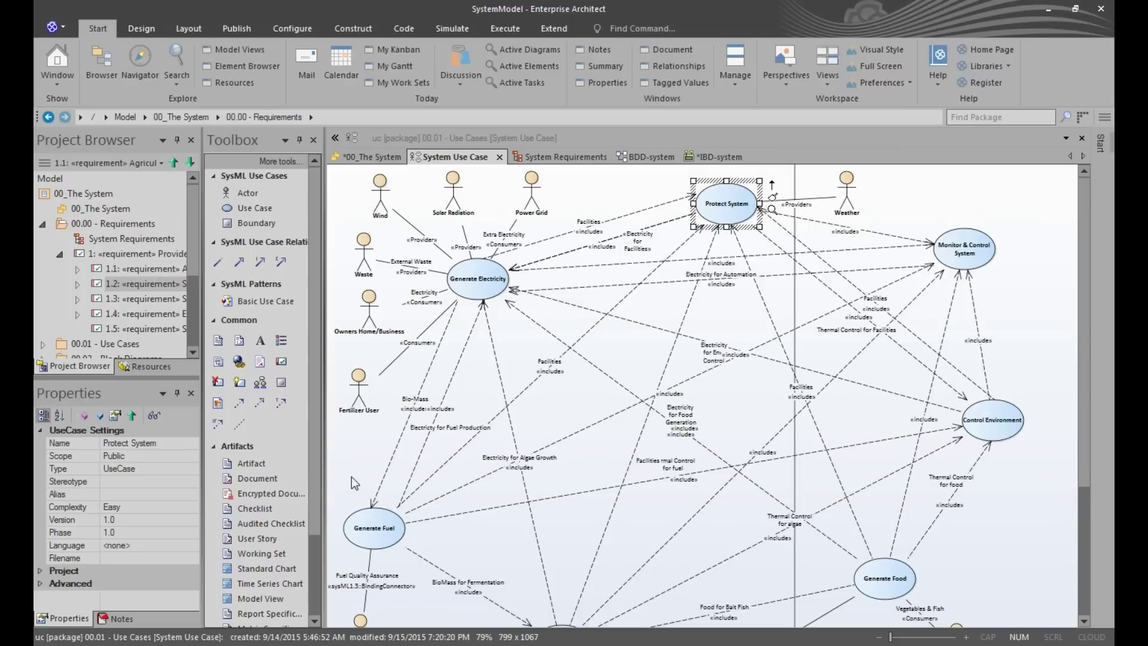
pyautogui.scroll(-3, 362, 466)
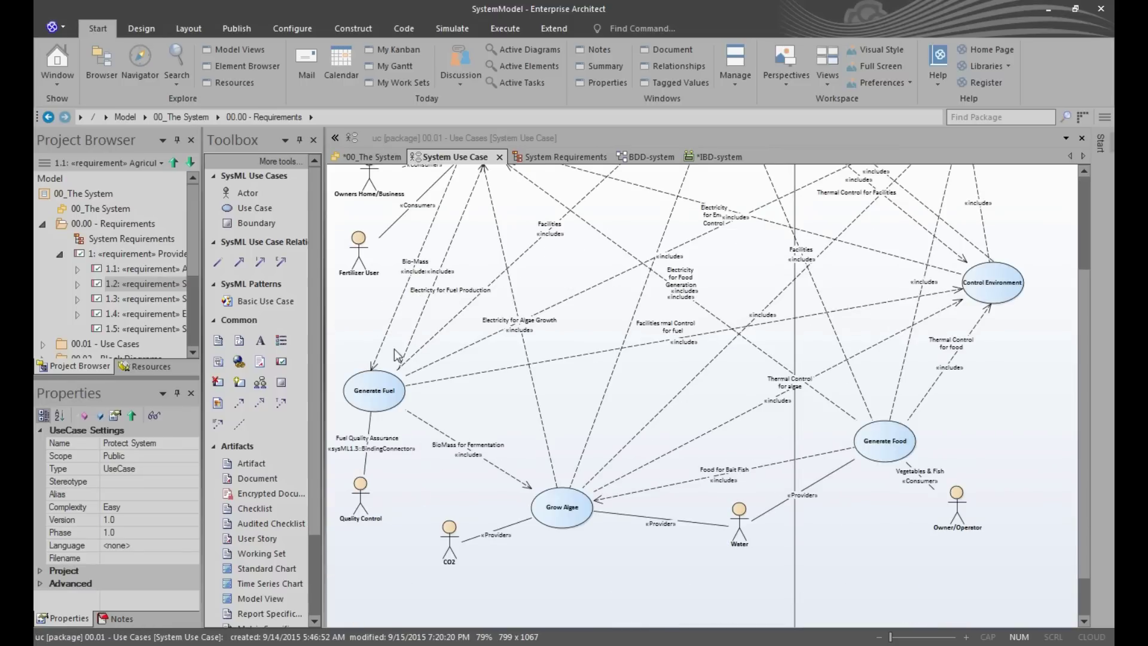
pyautogui.scroll(3, 418, 525)
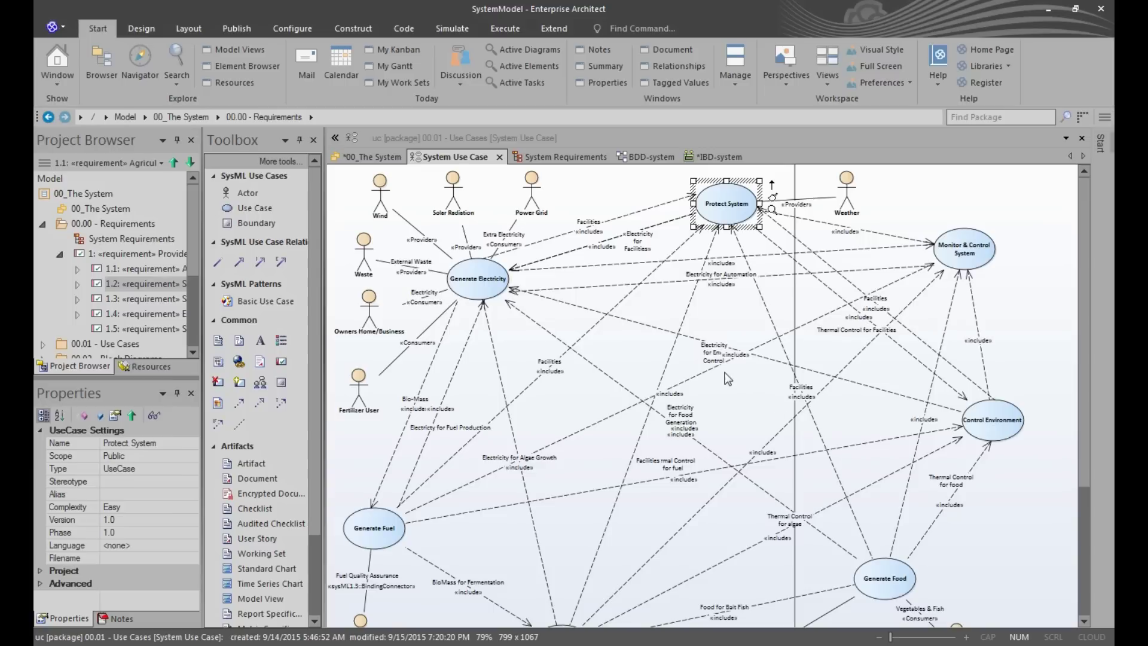
# Show the System Requirements diagram and select the top 'Provide Sustainable food and energy' requirement.
pyautogui.click(559, 158)
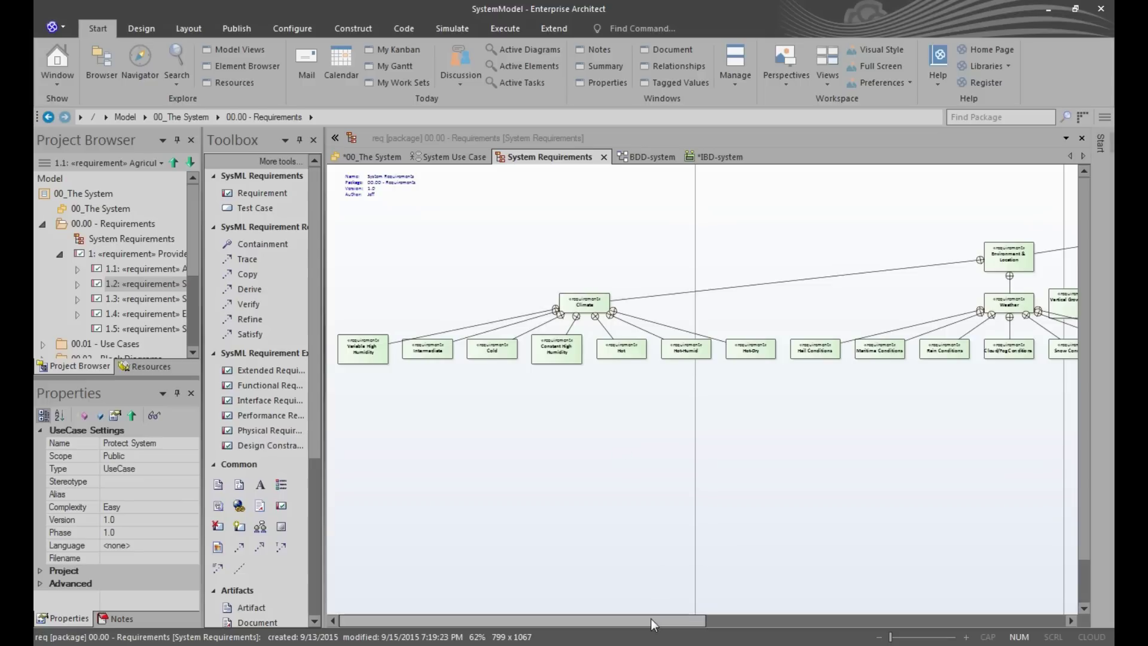
pyautogui.moveTo(652, 620); pyautogui.dragTo(1003, 609)
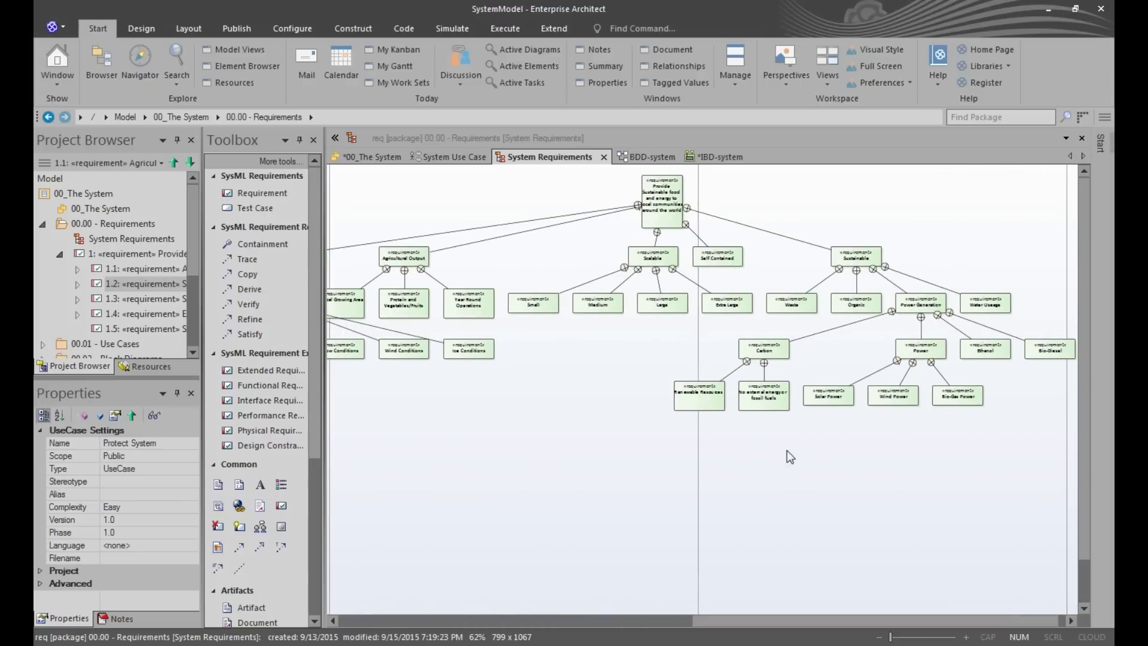
pyautogui.moveTo(744, 620); pyautogui.dragTo(762, 621)
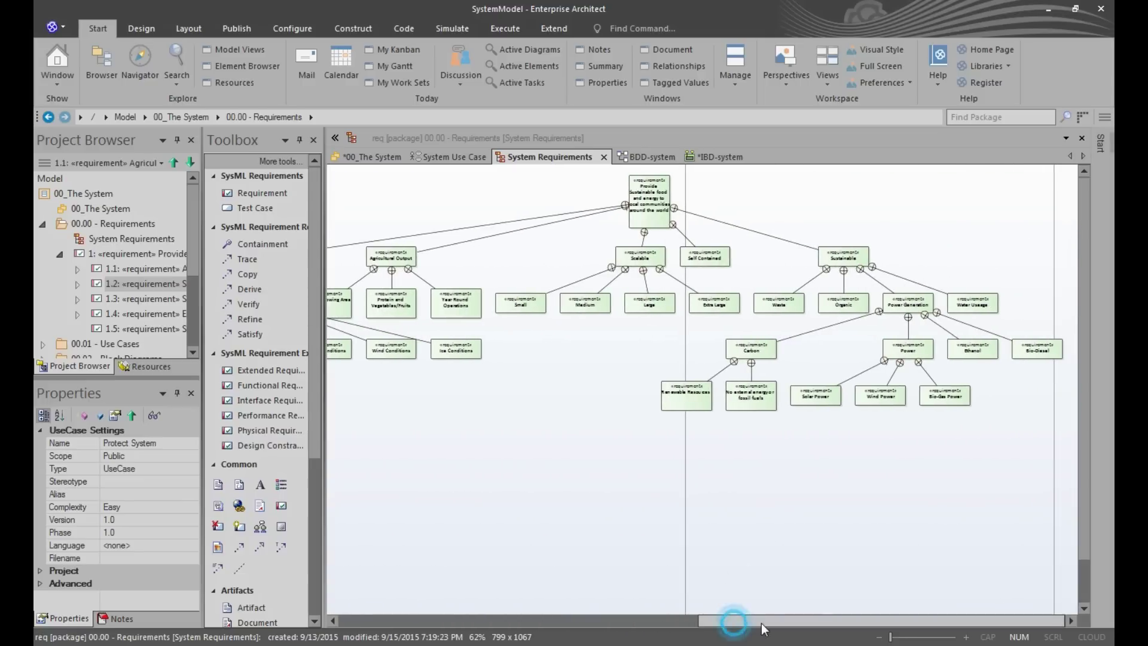
pyautogui.click(585, 260)
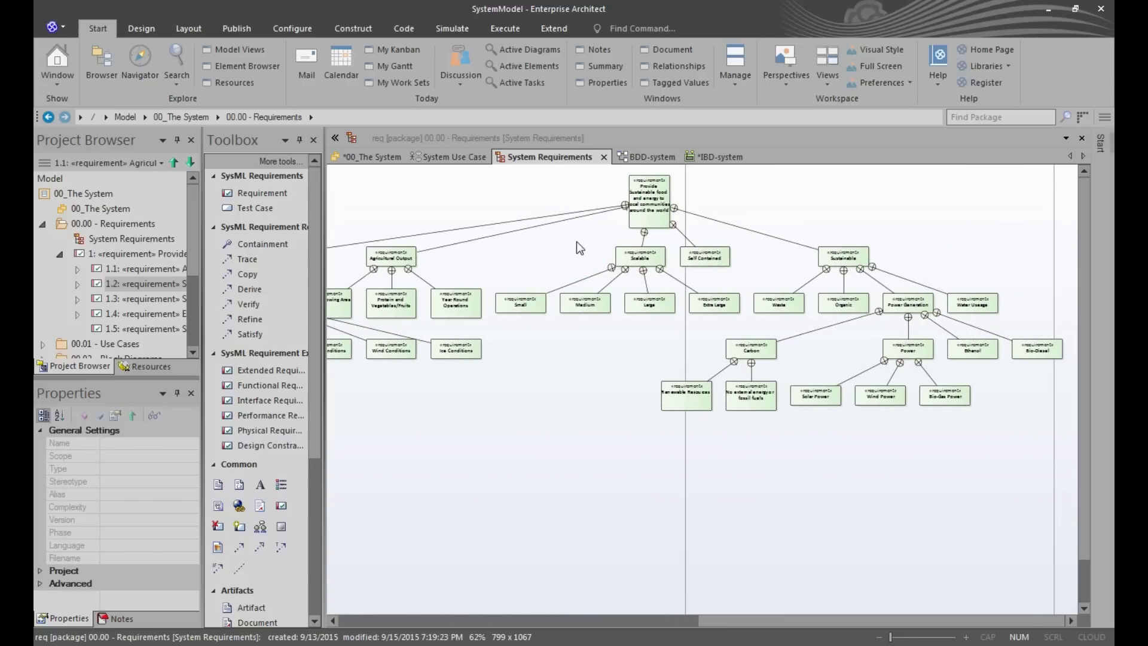
pyautogui.keyDown('ctrl'); pyautogui.scroll(2, 577, 242); pyautogui.keyUp('ctrl')
pyautogui.keyDown('ctrl'); pyautogui.scroll(1, 580, 247); pyautogui.keyUp('ctrl')
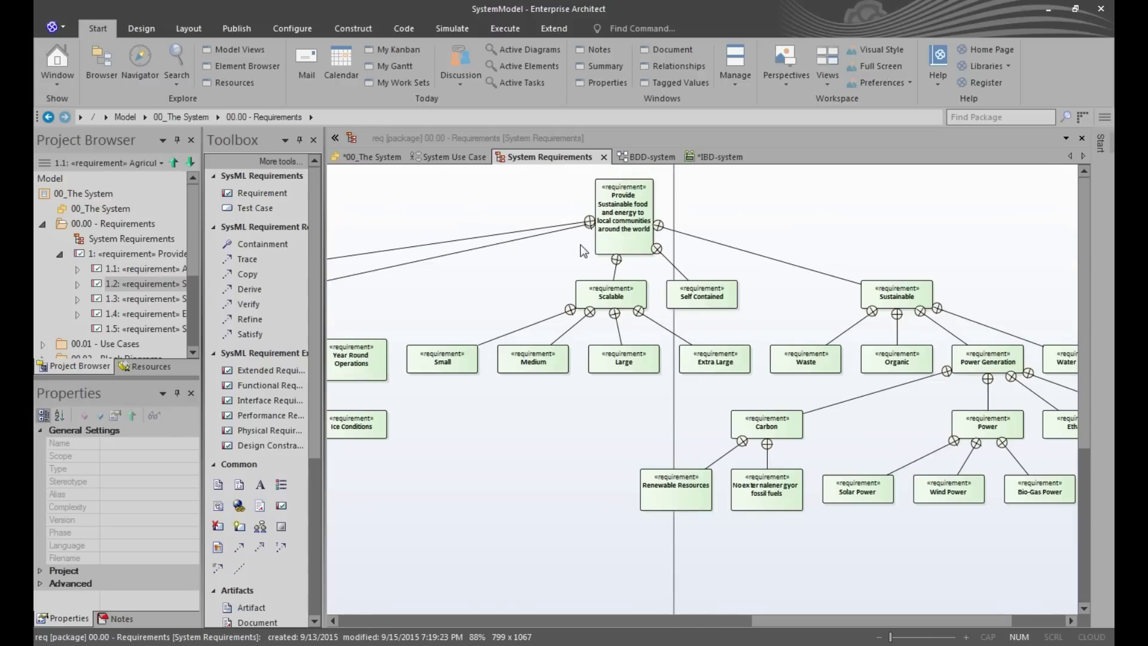
pyautogui.moveTo(795, 620)
pyautogui.mouseDown()
pyautogui.moveTo(850, 627)
pyautogui.moveTo(836, 629)
pyautogui.mouseUp()
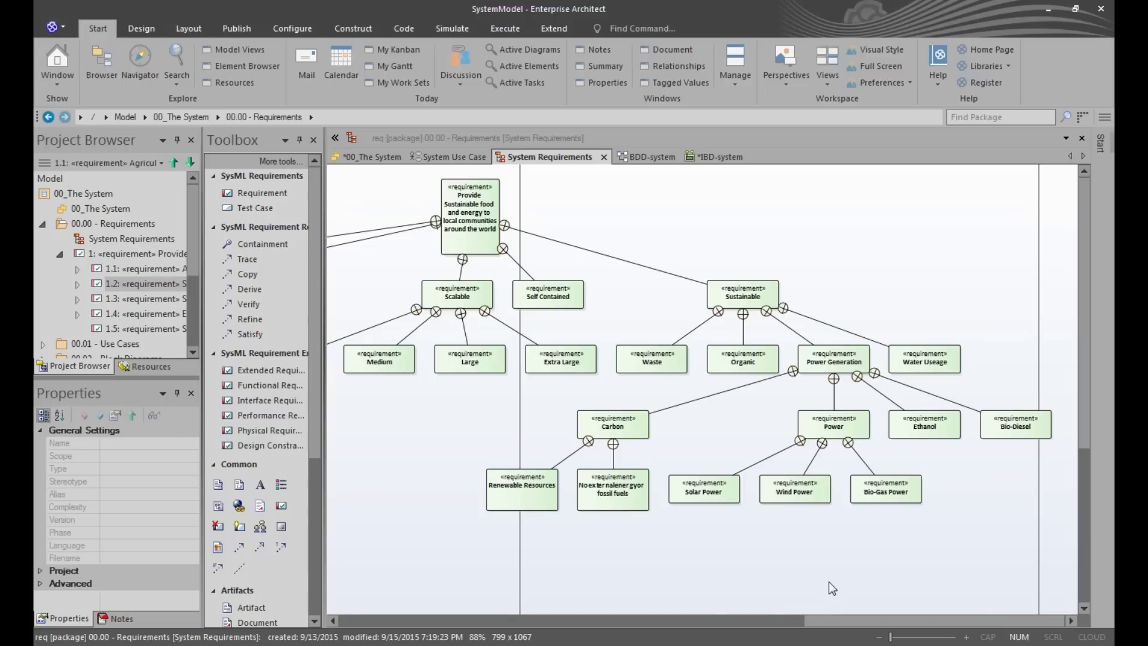
pyautogui.moveTo(835, 623)
pyautogui.mouseDown()
pyautogui.moveTo(762, 625)
pyautogui.moveTo(773, 596)
pyautogui.mouseUp()
pyautogui.click(717, 199)
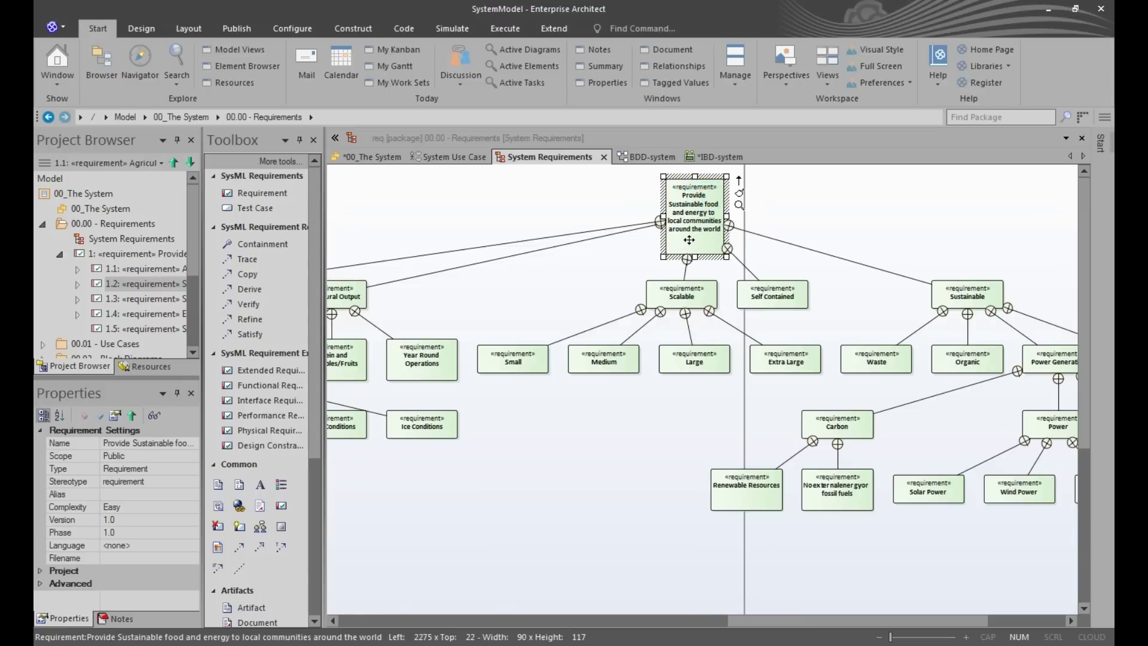
pyautogui.doubleClick(687, 244)
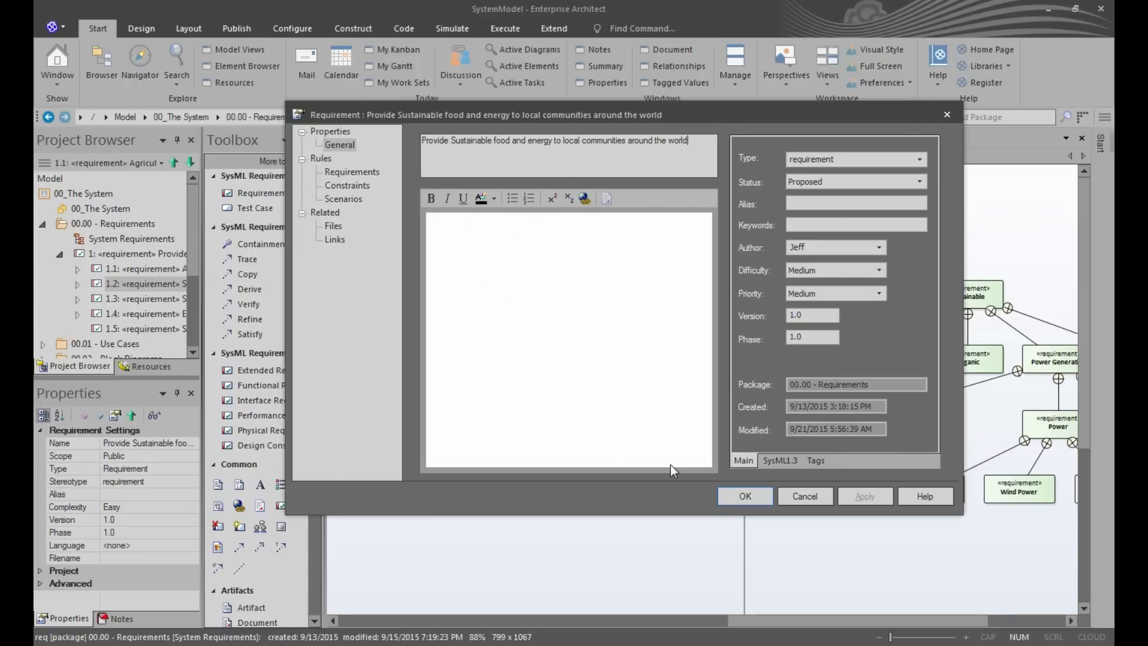
pyautogui.click(805, 495)
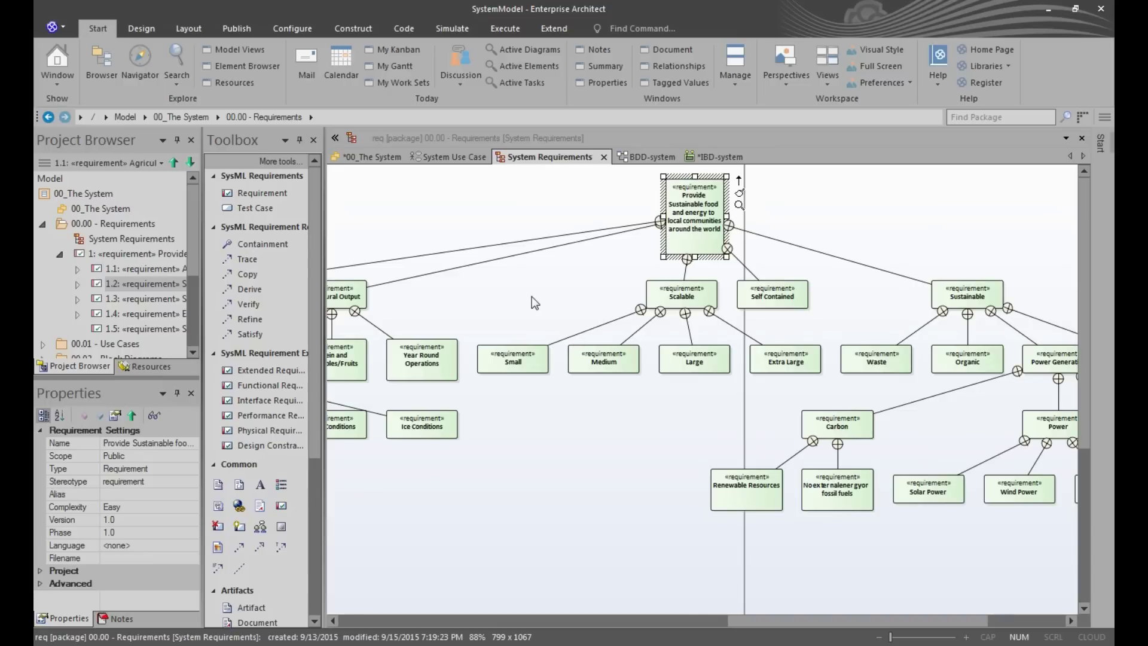
pyautogui.moveTo(532, 297); pyautogui.dragTo(933, 300)
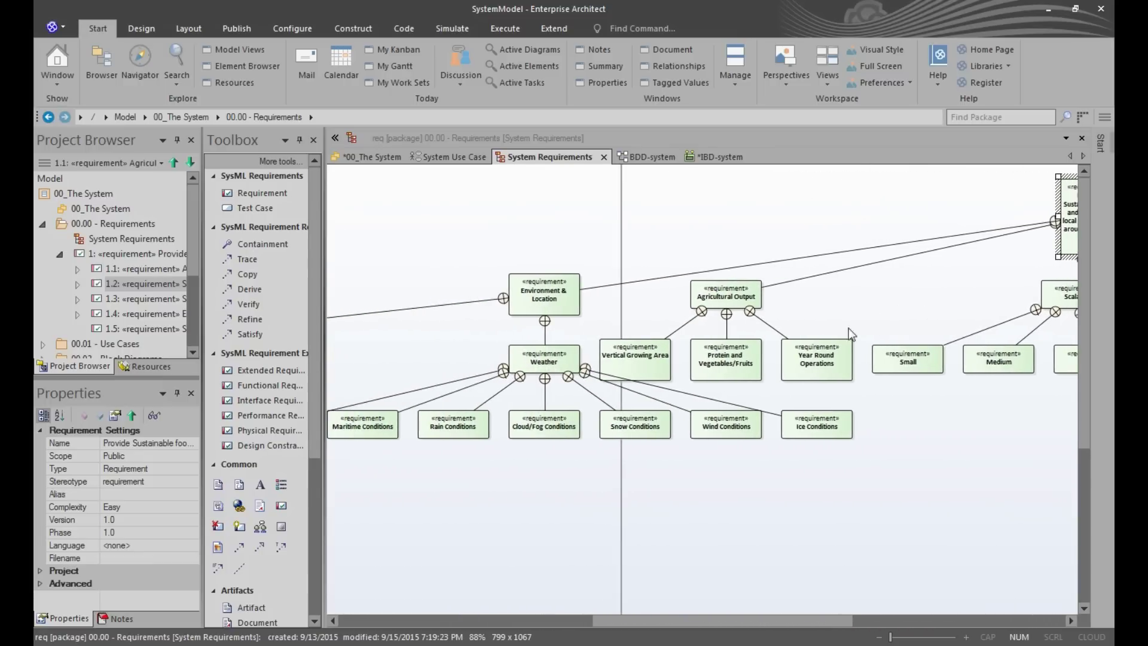
pyautogui.doubleClick(526, 303)
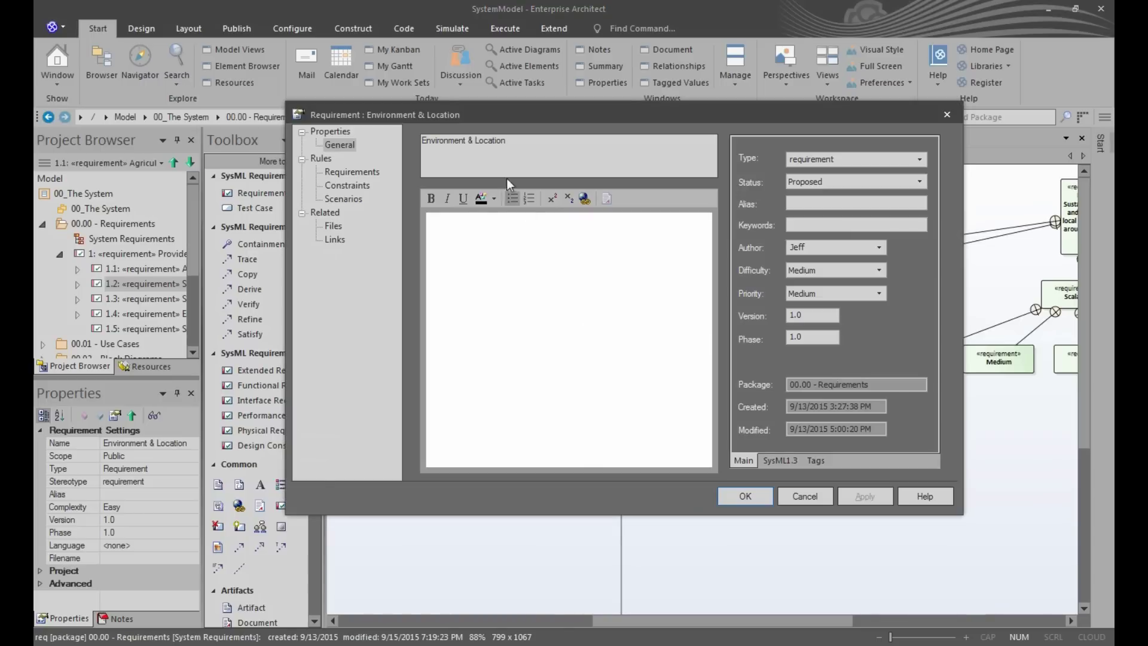
pyautogui.click(815, 500)
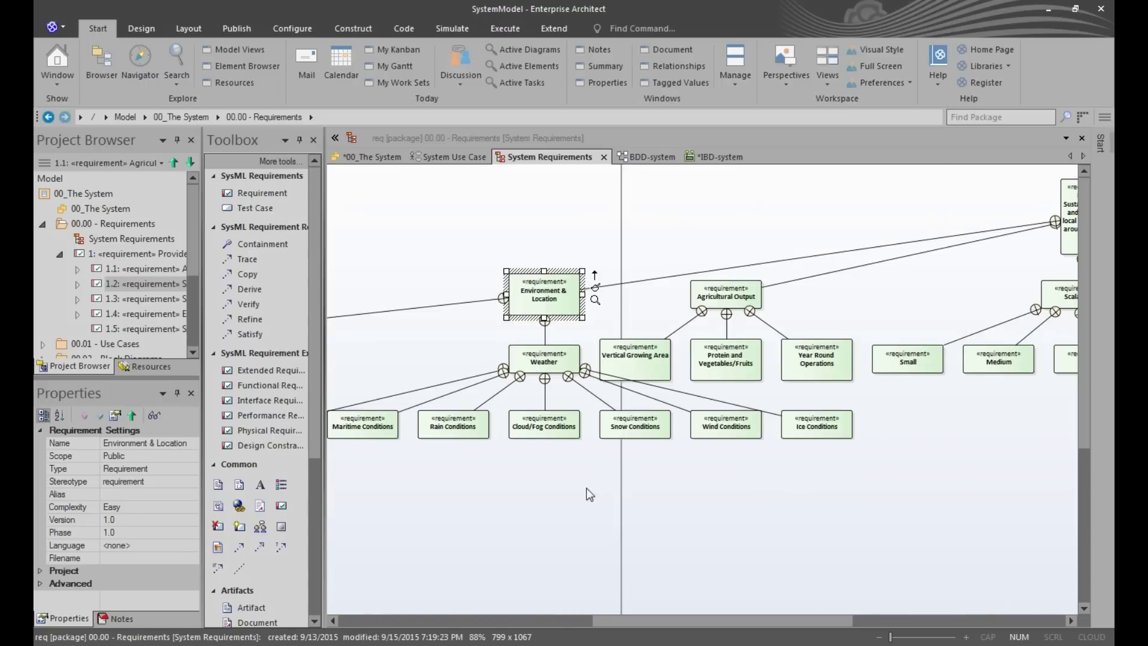
pyautogui.moveTo(556, 504); pyautogui.dragTo(853, 443)
pyautogui.moveTo(417, 456); pyautogui.dragTo(680, 443)
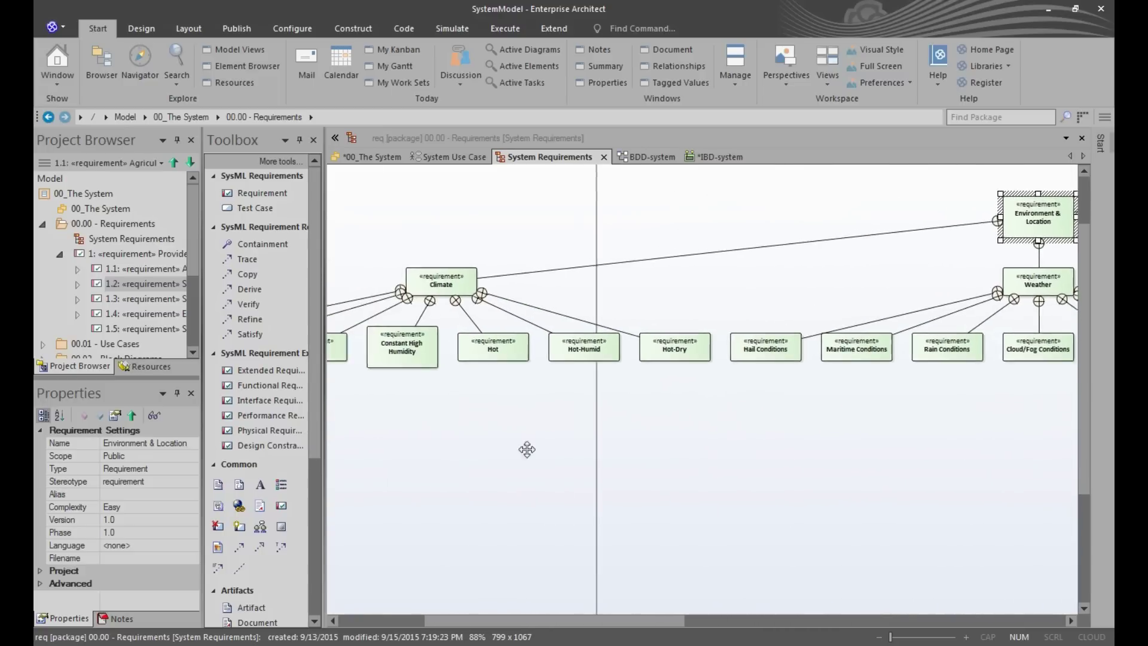
pyautogui.doubleClick(598, 274)
pyautogui.click(820, 494)
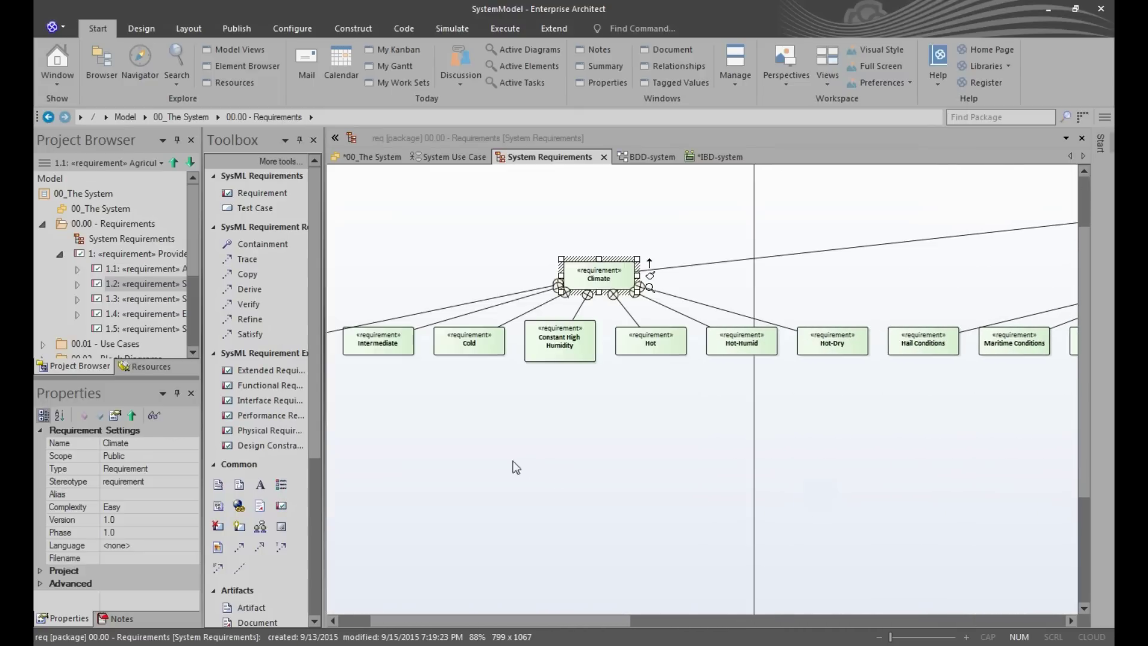
pyautogui.moveTo(492, 461); pyautogui.dragTo(577, 441)
pyautogui.doubleClick(378, 337)
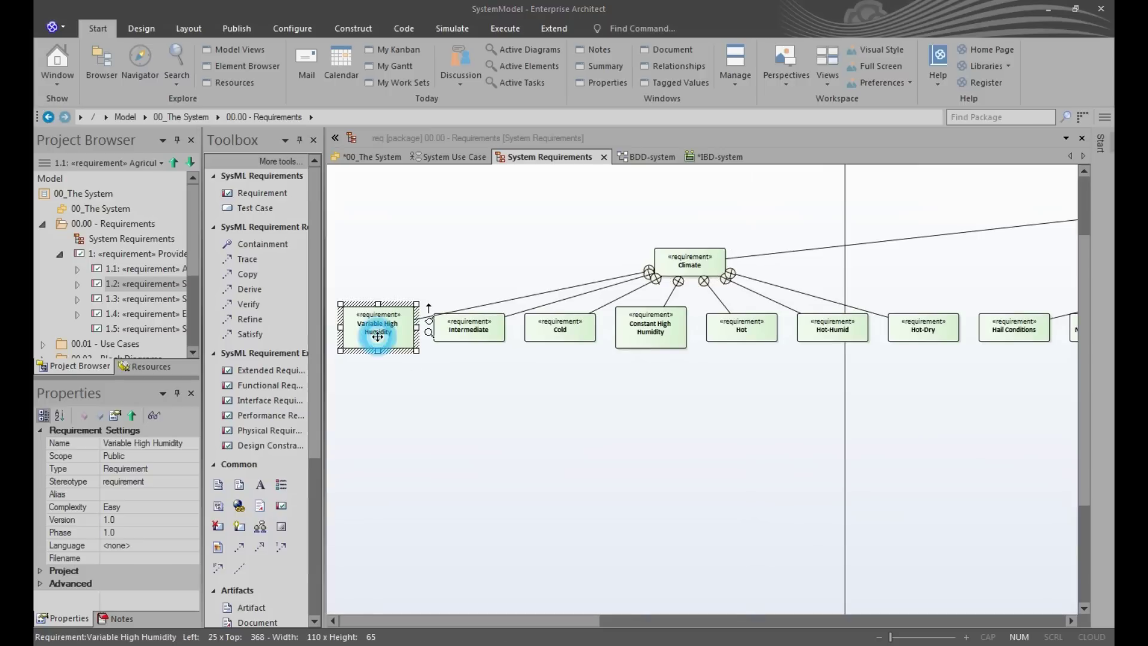
pyautogui.click(811, 496)
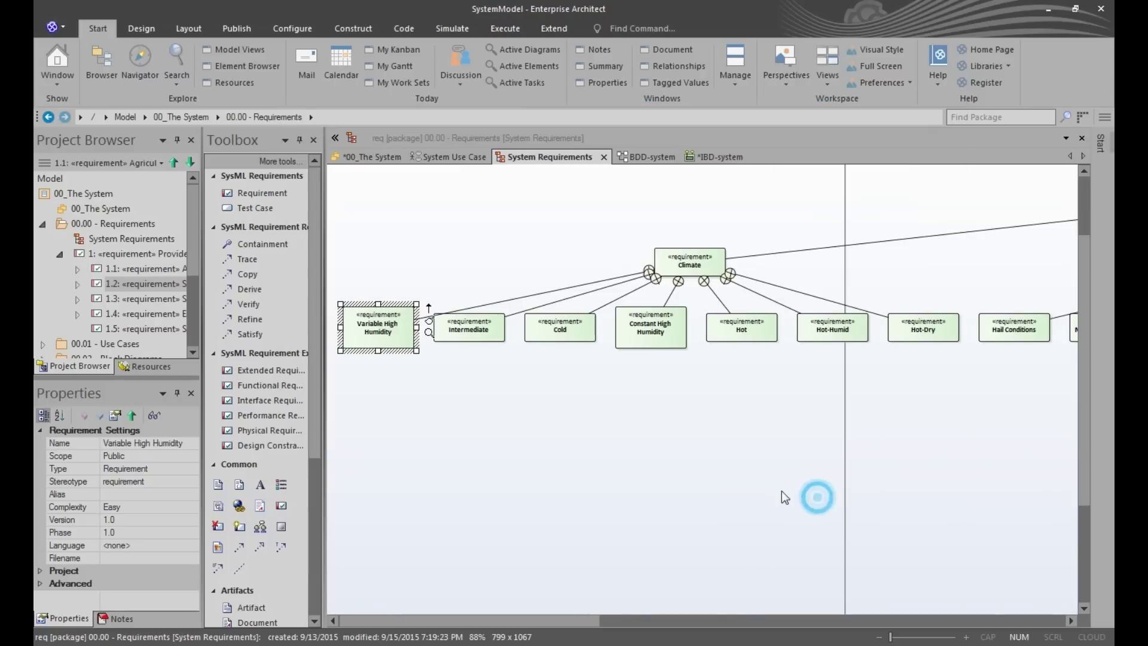
pyautogui.click(478, 331)
pyautogui.doubleClick(478, 331)
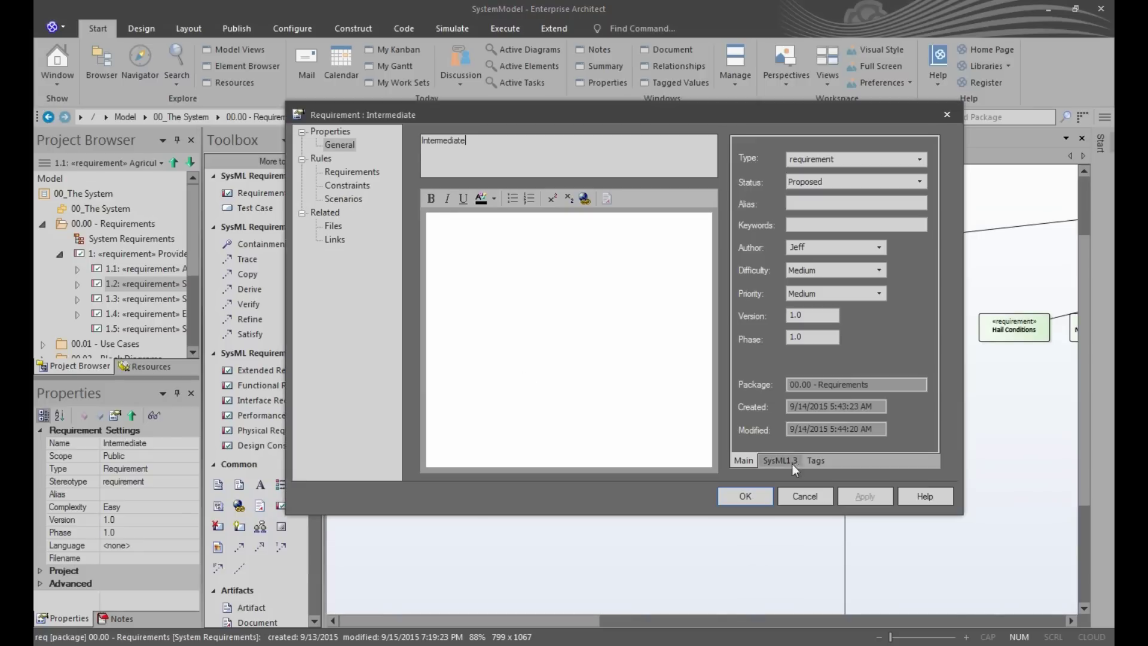
pyautogui.click(815, 494)
pyautogui.moveTo(945, 451); pyautogui.dragTo(449, 462)
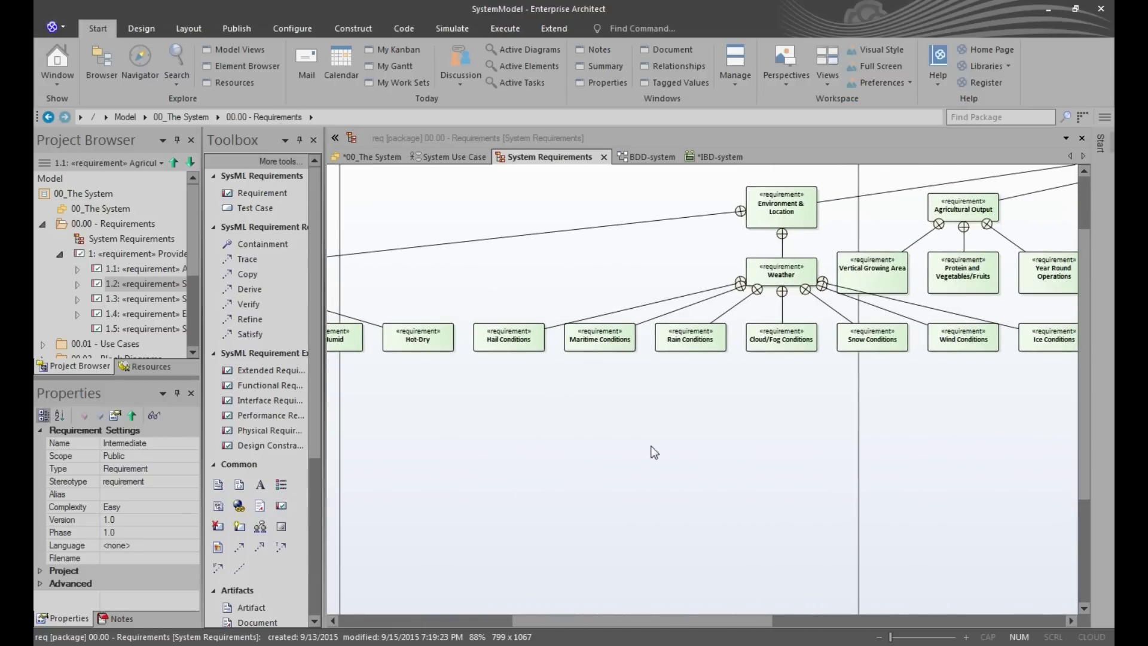
pyautogui.click(588, 341)
pyautogui.doubleClick(587, 341)
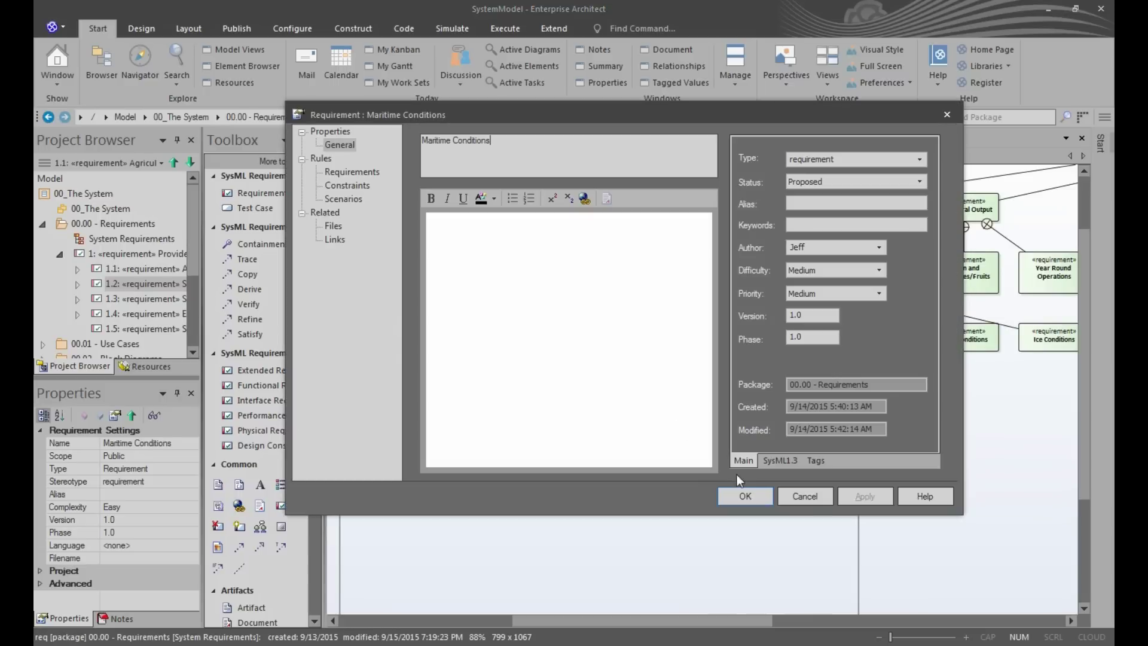
pyautogui.click(814, 496)
pyautogui.moveTo(959, 455); pyautogui.dragTo(527, 492)
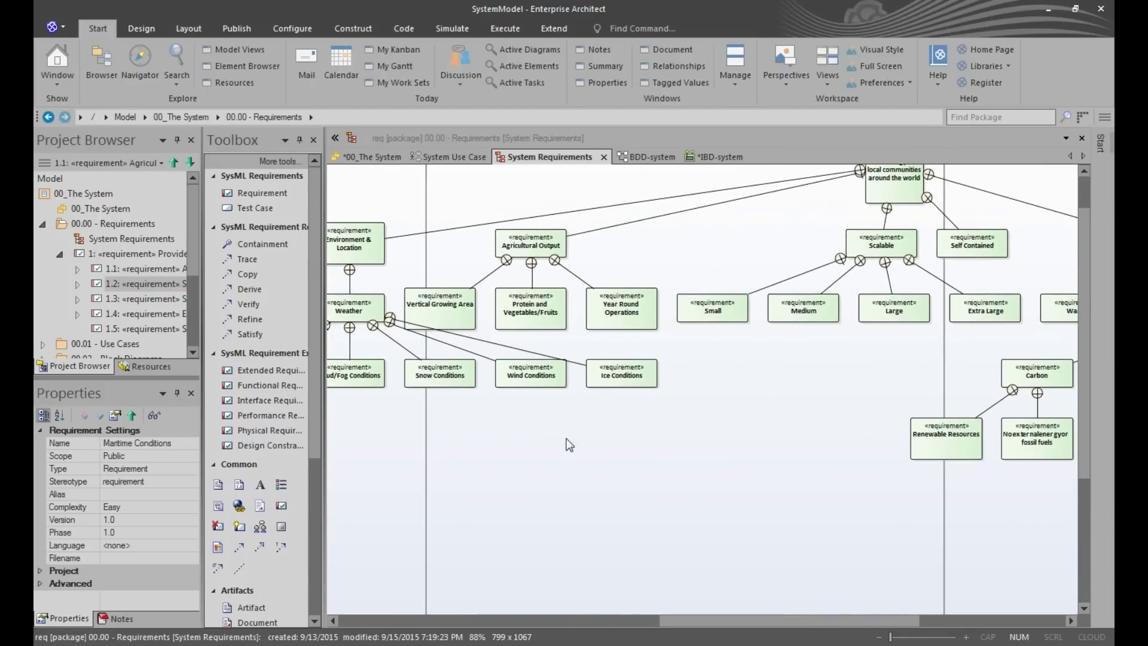
pyautogui.click(530, 309)
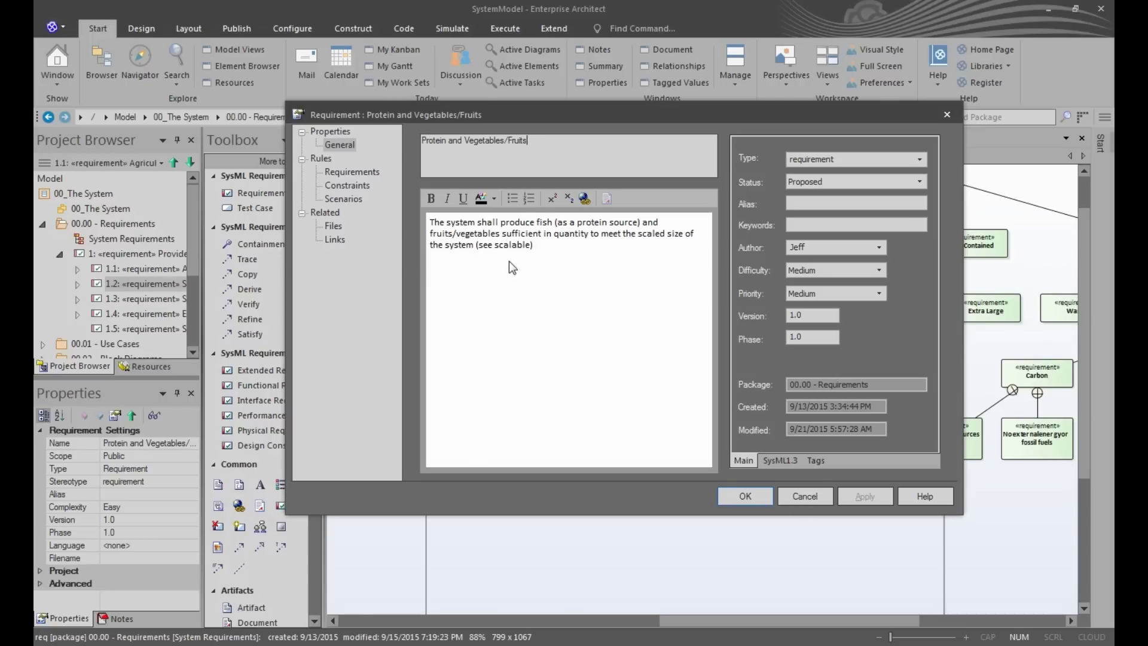
pyautogui.click(810, 492)
pyautogui.click(556, 298)
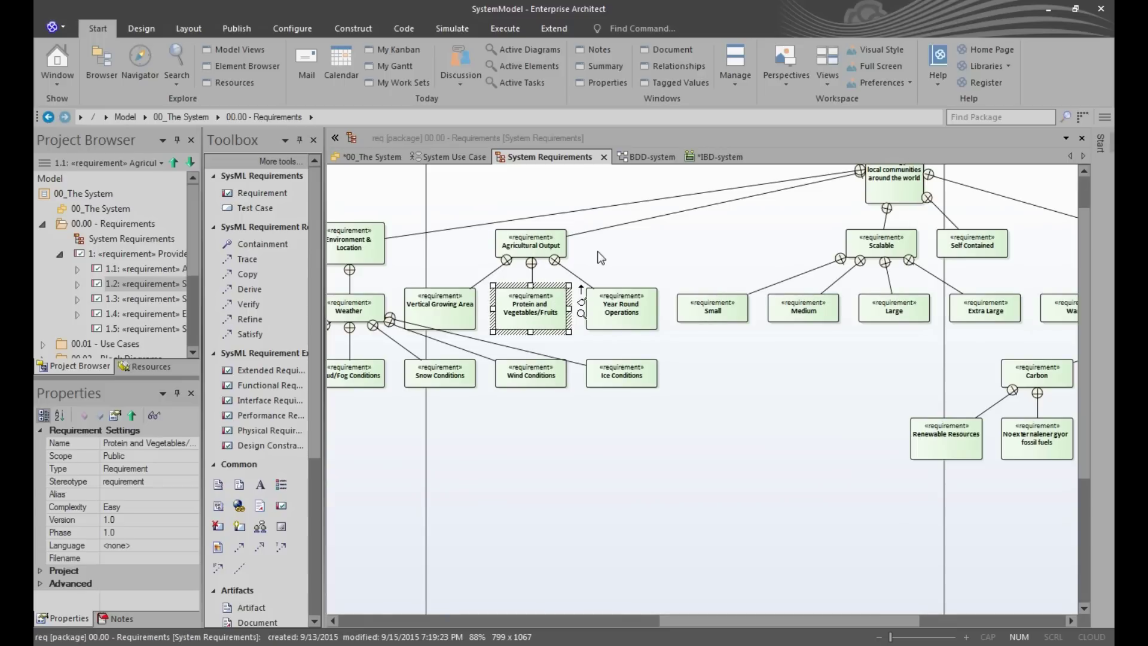
pyautogui.scroll(1, 626, 245)
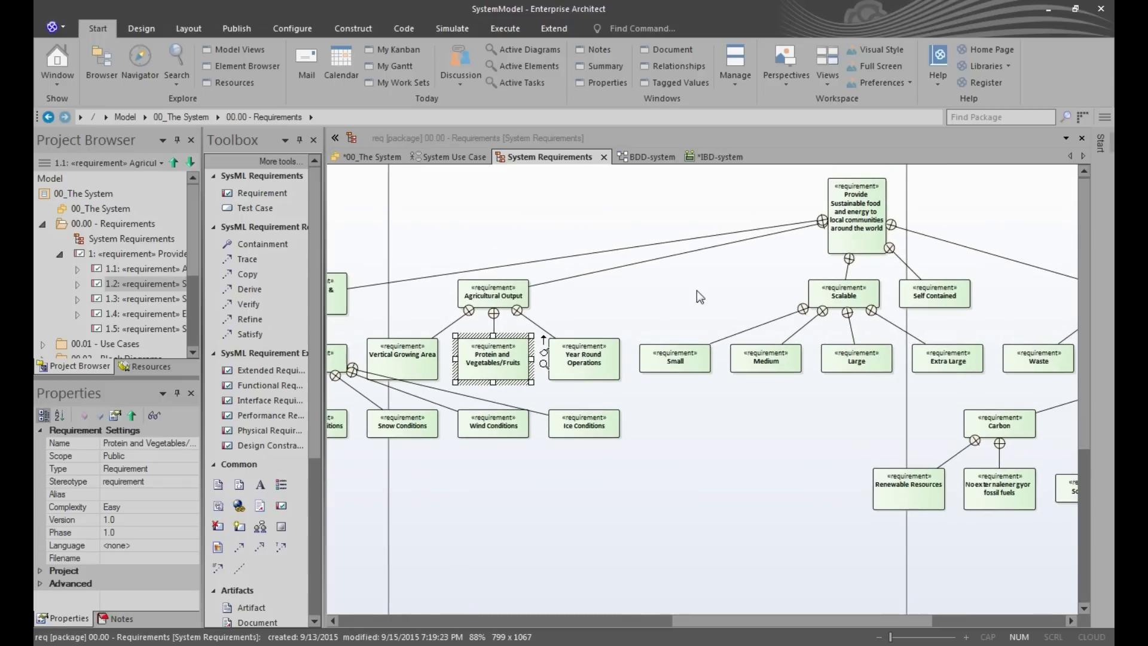
pyautogui.moveTo(727, 304); pyautogui.dragTo(608, 299)
pyautogui.click(734, 292)
pyautogui.doubleClick(735, 292)
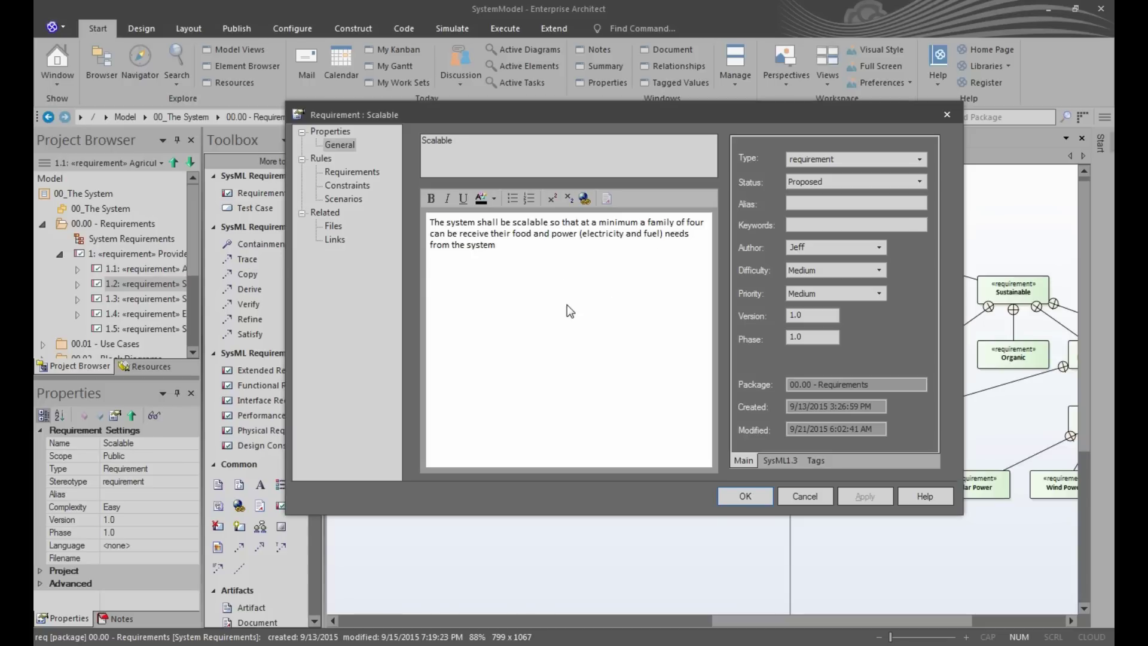
pyautogui.click(805, 493)
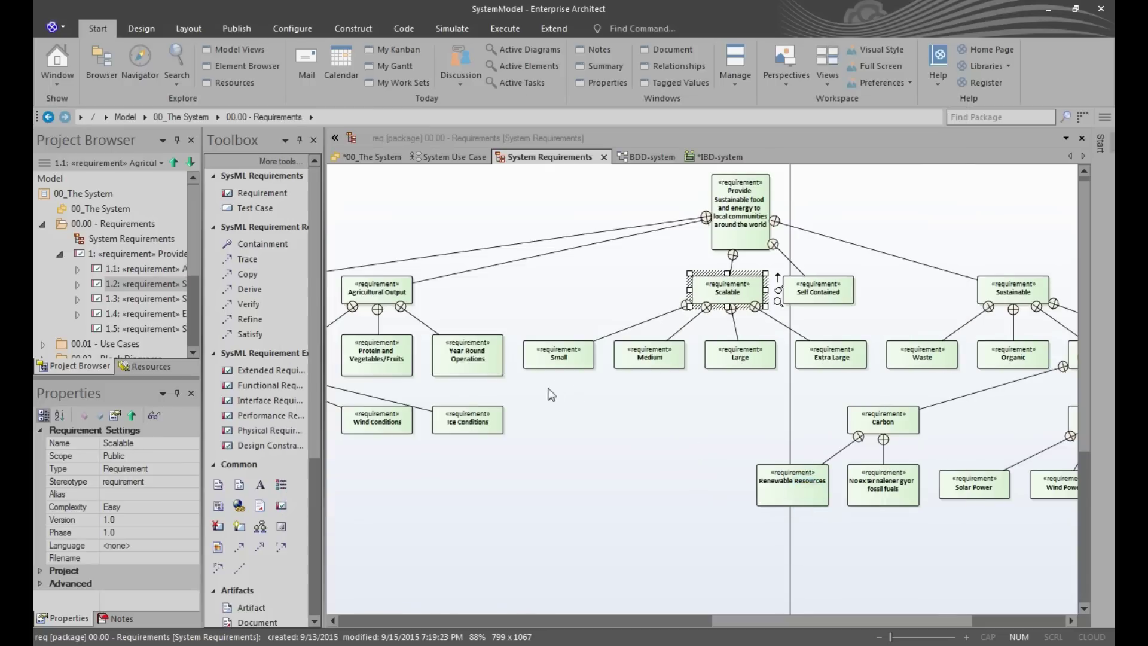
pyautogui.doubleClick(553, 357)
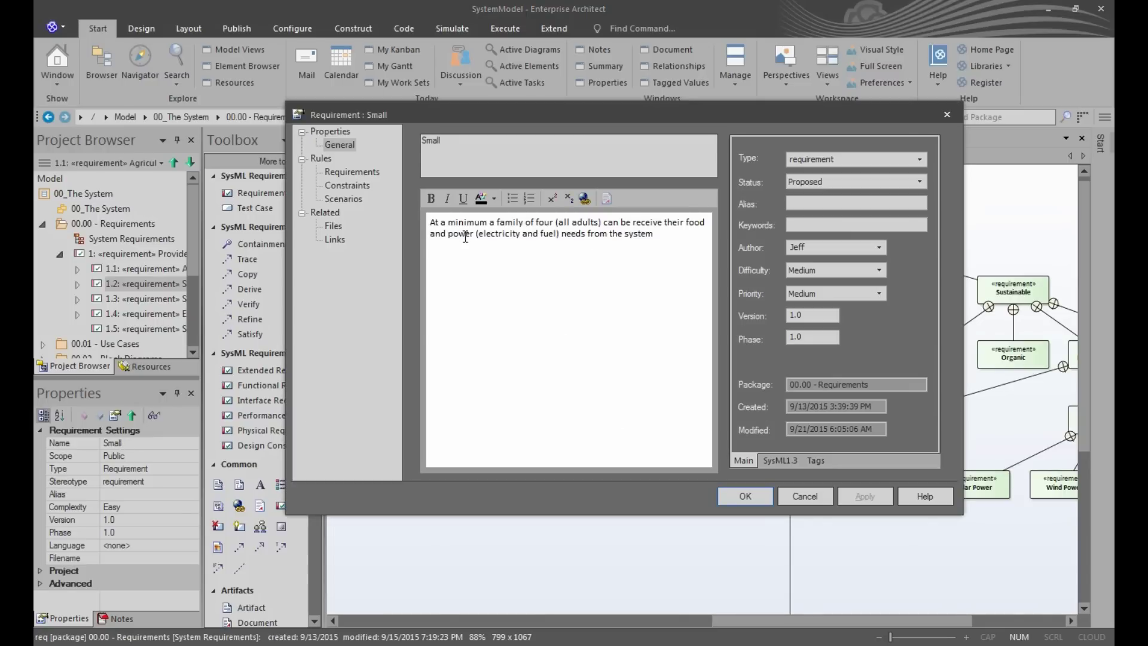
pyautogui.click(805, 496)
pyautogui.doubleClick(655, 352)
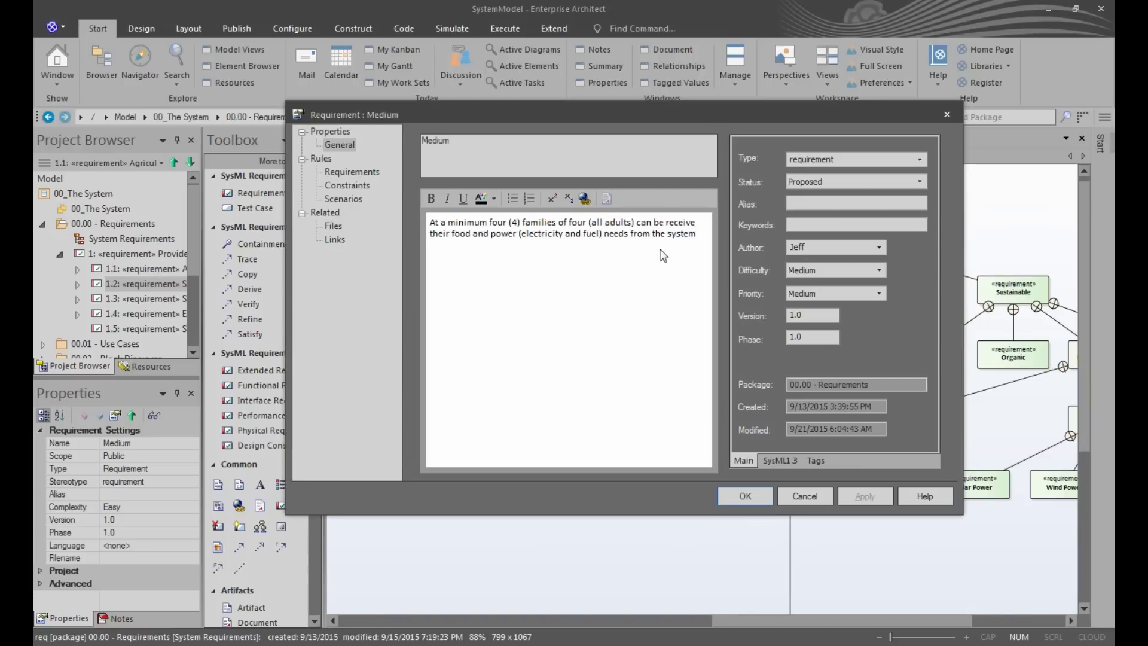
pyautogui.click(795, 496)
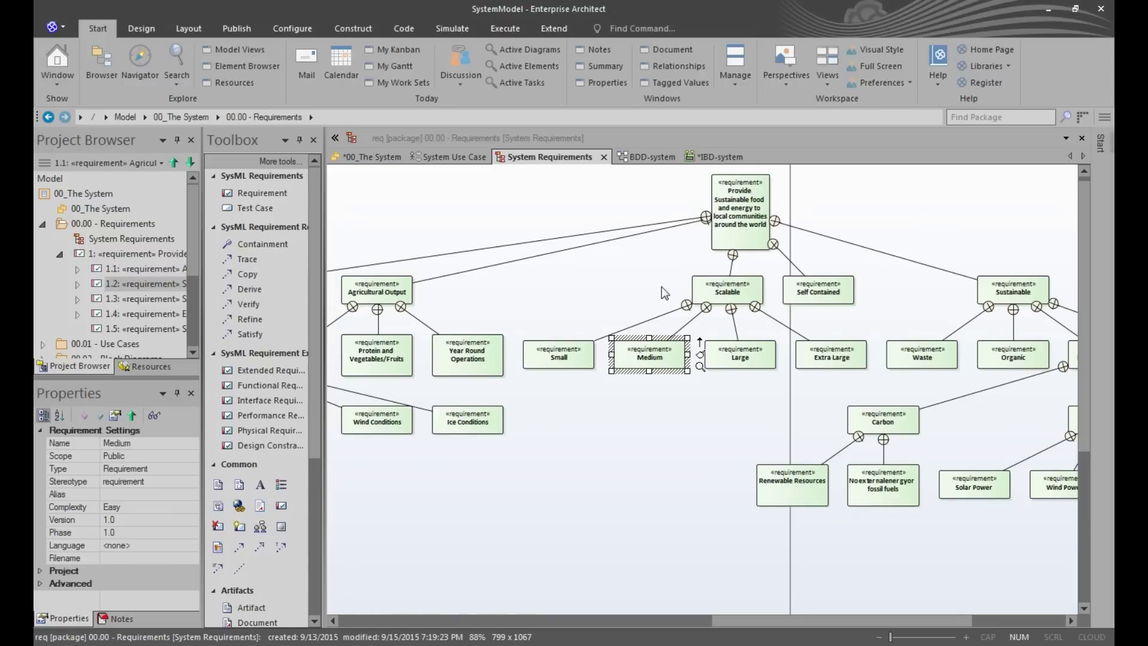
pyautogui.hscroll(5, 662, 286)
pyautogui.hscroll(2, 696, 292)
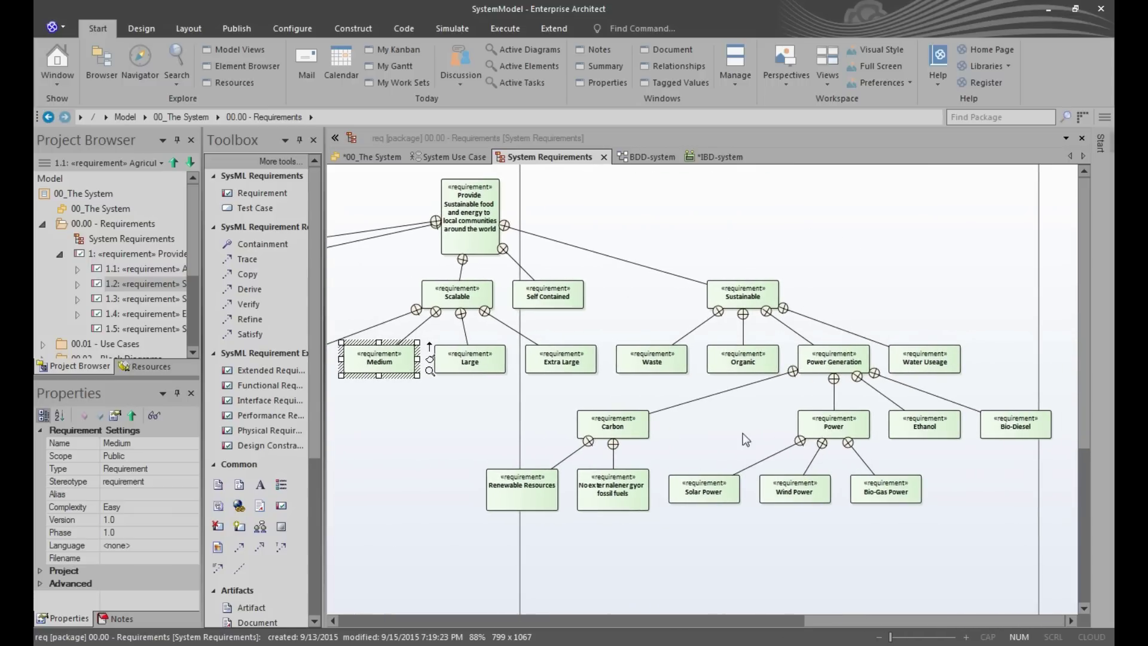
# From the 00_The System package, glance at System Use Case, then select the BDD-system diagram link.
pyautogui.click(373, 157)
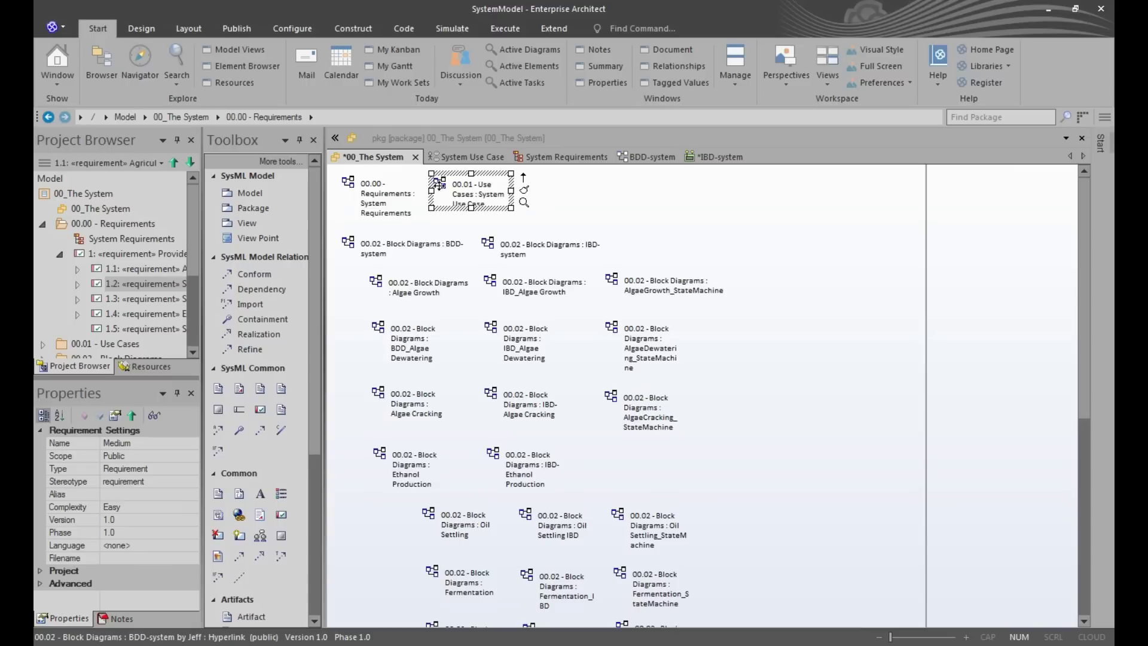
pyautogui.doubleClick(454, 169)
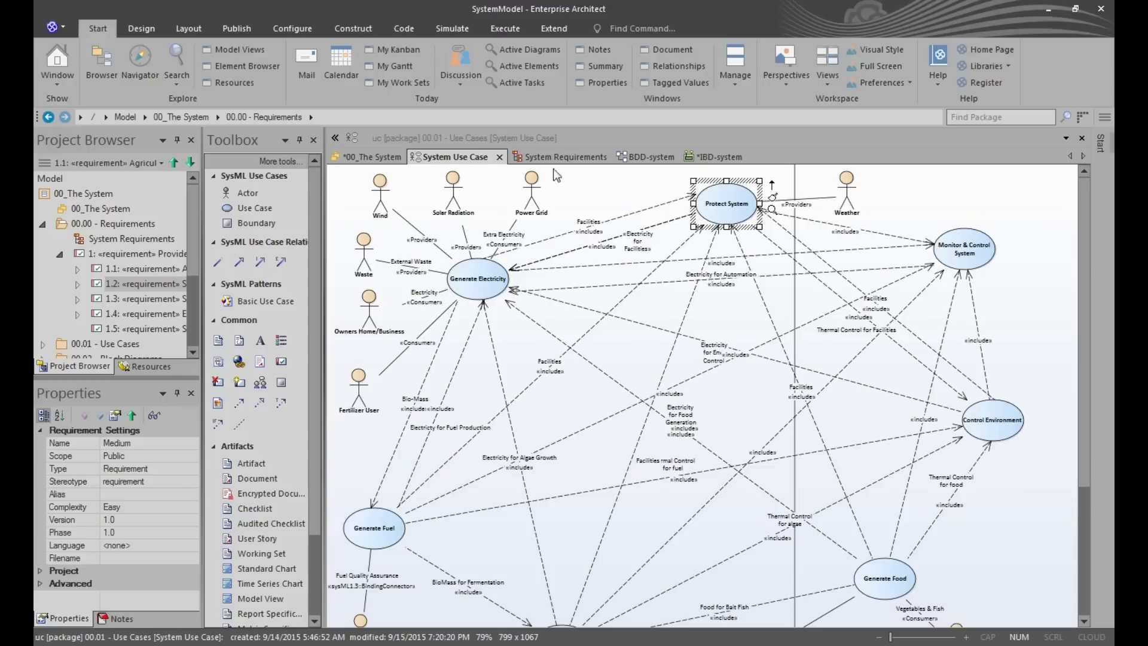
pyautogui.click(397, 155)
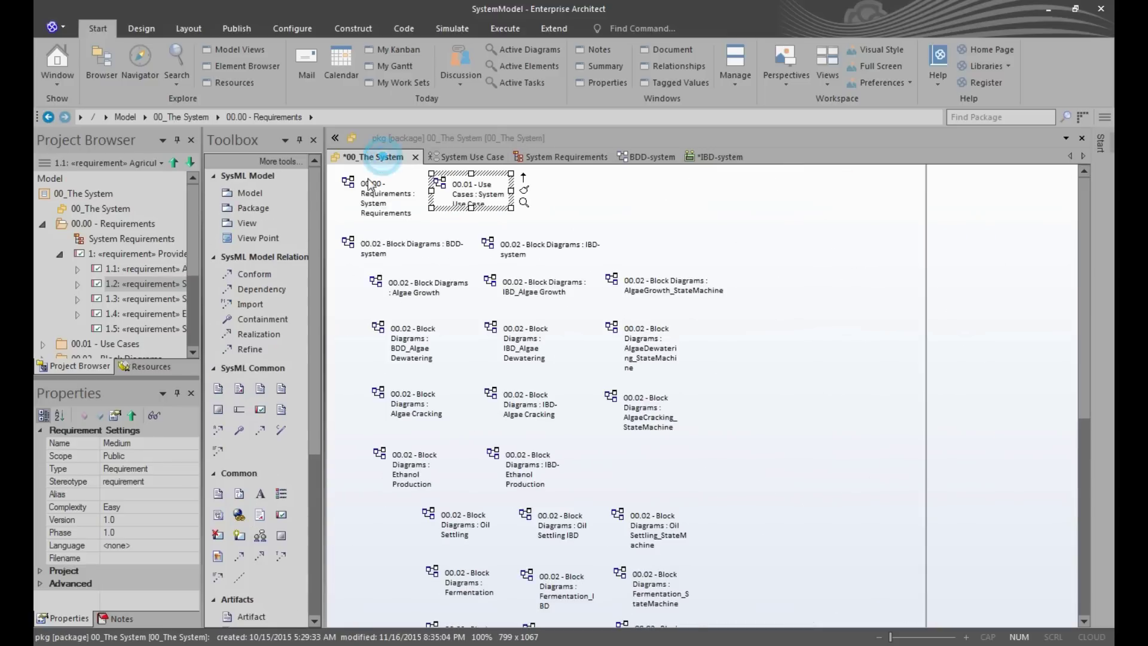
pyautogui.click(386, 257)
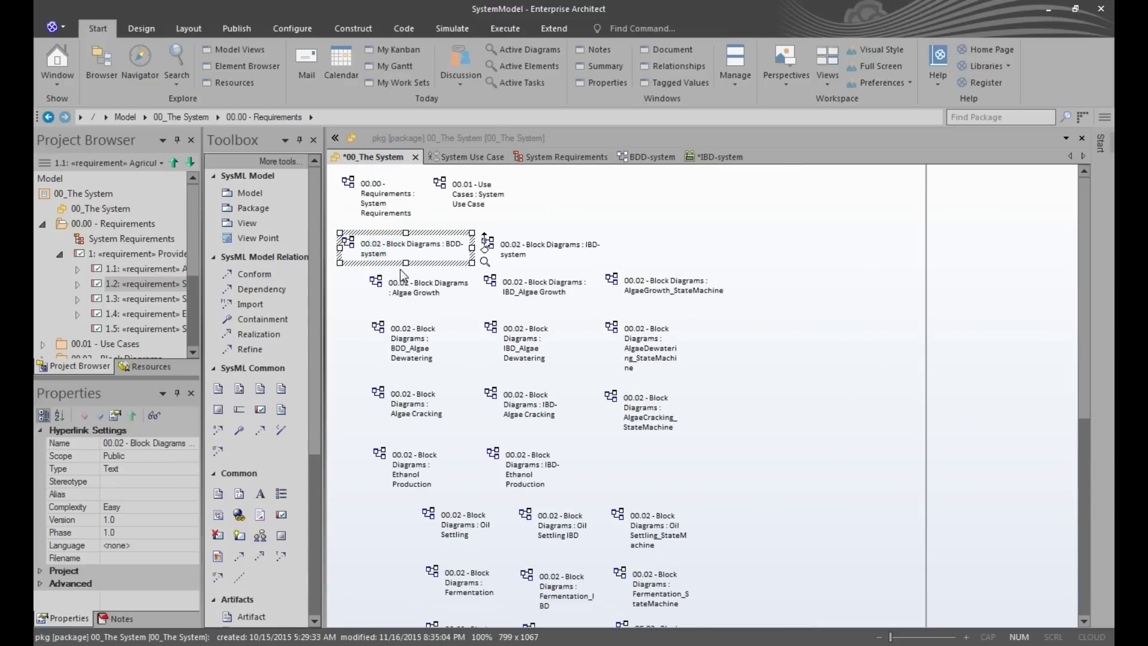
# Review the BDD-system child blocks (Automation, Aquaponics, Ethanol, BioDiesel, Power Generation), then move to IBD-system.
pyautogui.doubleClick(371, 249)
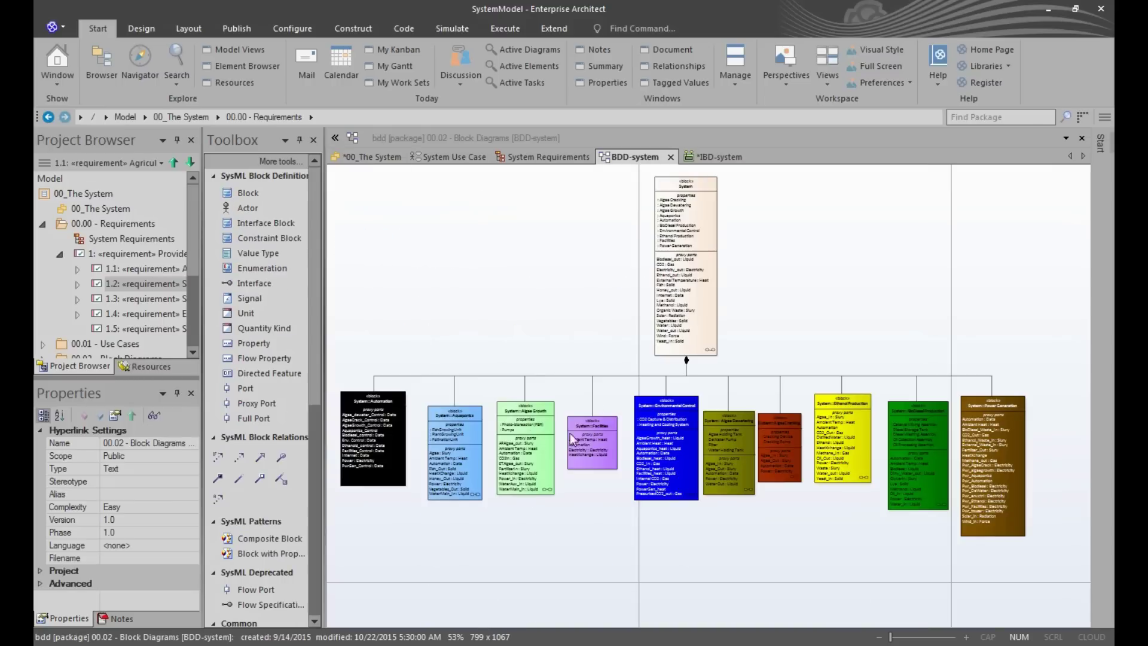
pyautogui.scroll(1, 674, 258)
pyautogui.scroll(1, 673, 257)
pyautogui.scroll(1, 674, 258)
pyautogui.scroll(2, 682, 279)
pyautogui.scroll(1, 693, 315)
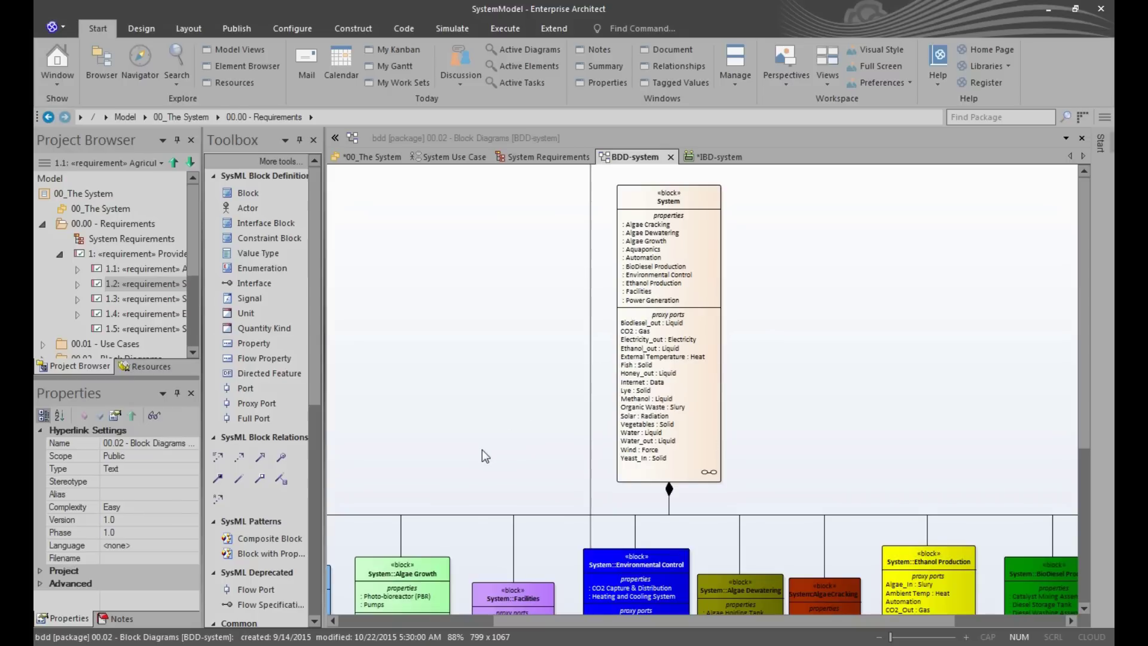
pyautogui.moveTo(522, 437); pyautogui.dragTo(761, 338)
pyautogui.moveTo(503, 351); pyautogui.dragTo(495, 244)
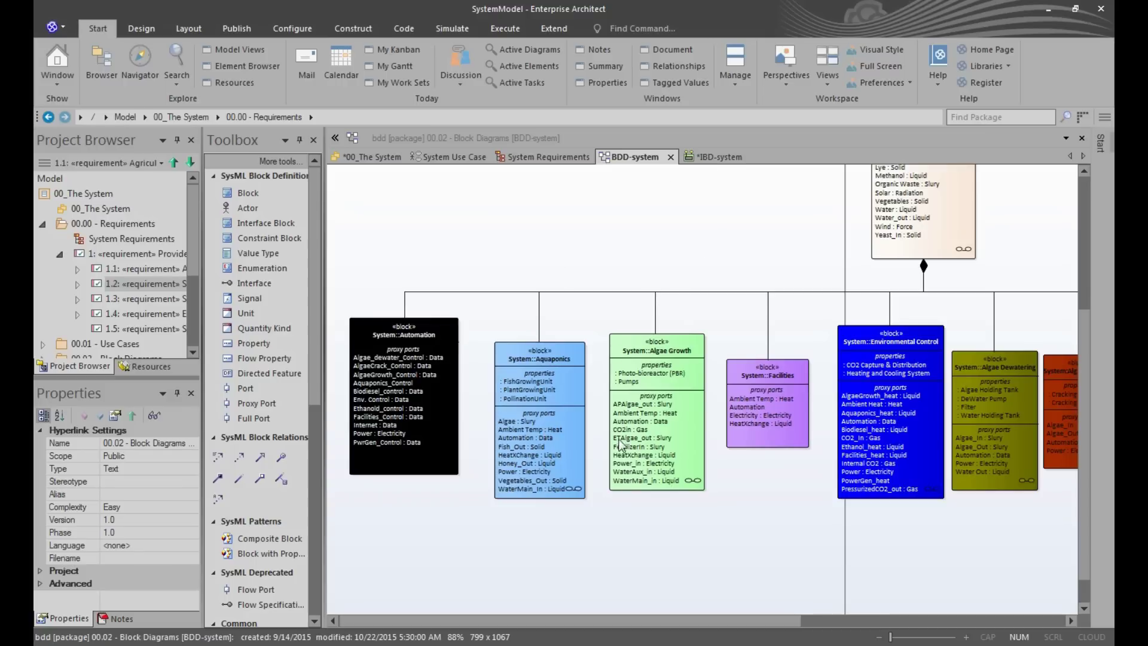
pyautogui.moveTo(917, 288); pyautogui.dragTo(715, 341)
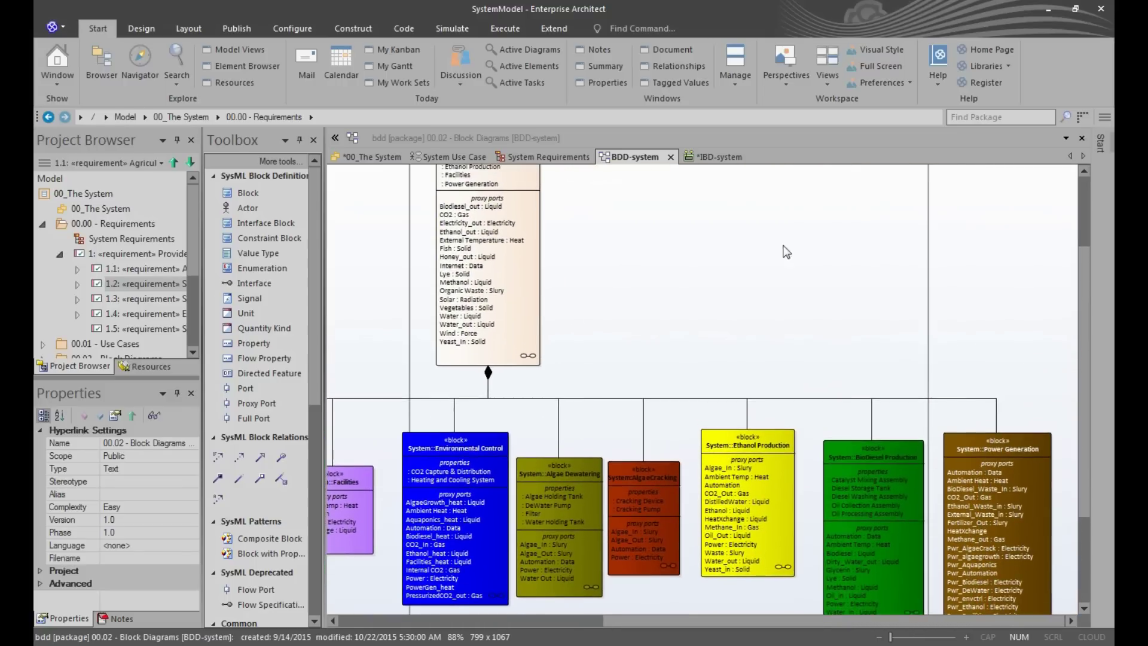
pyautogui.click(706, 158)
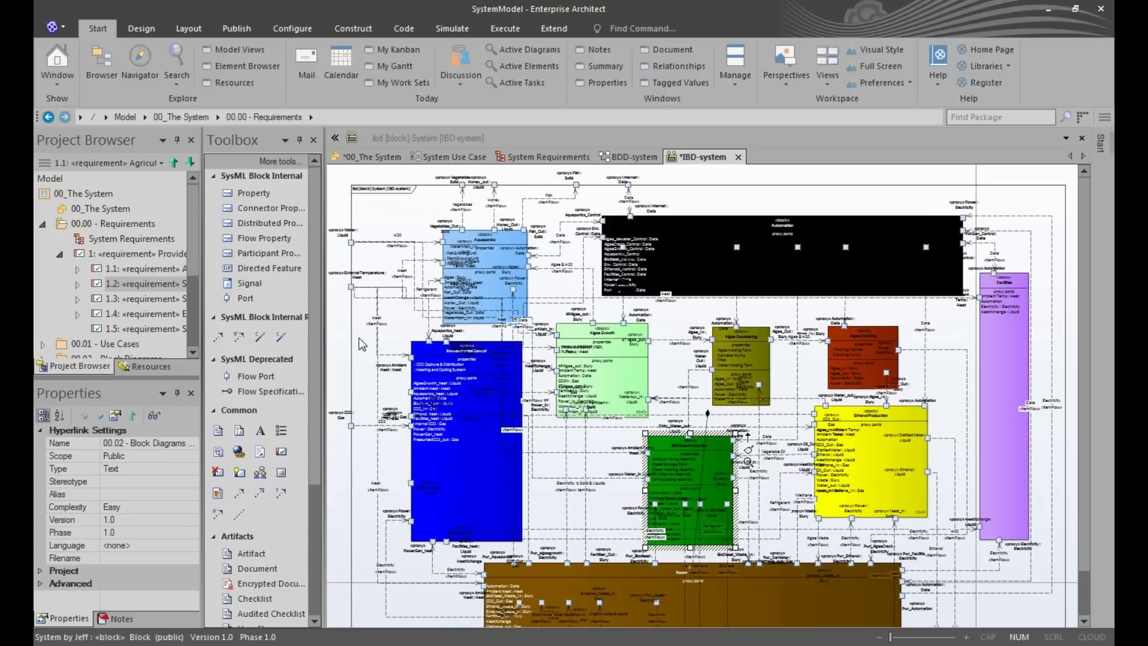
# Compare the IBD-system diagram with BDD-system and inspect the System block boundary.
pyautogui.click(360, 344)
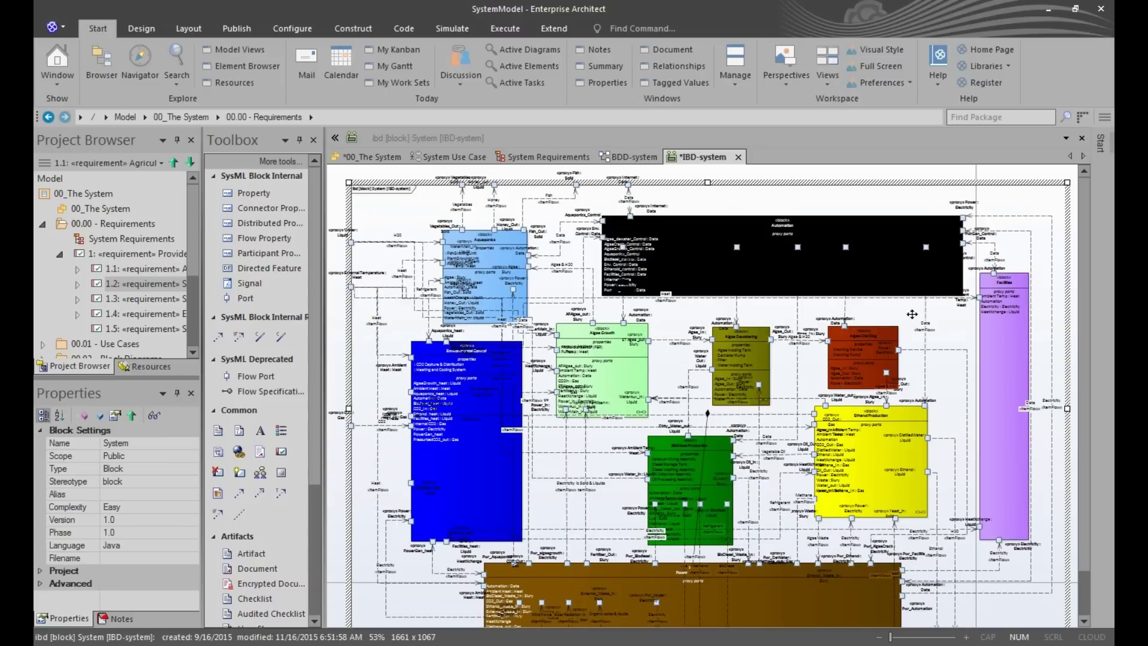
pyautogui.scroll(-1, 608, 426)
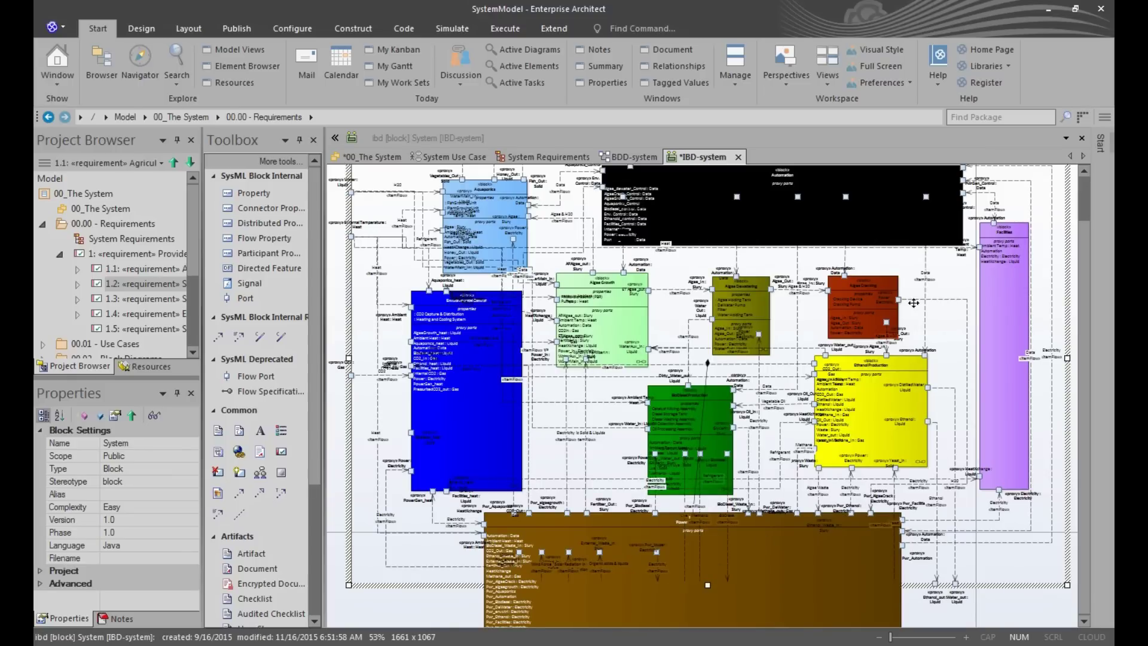
pyautogui.click(629, 158)
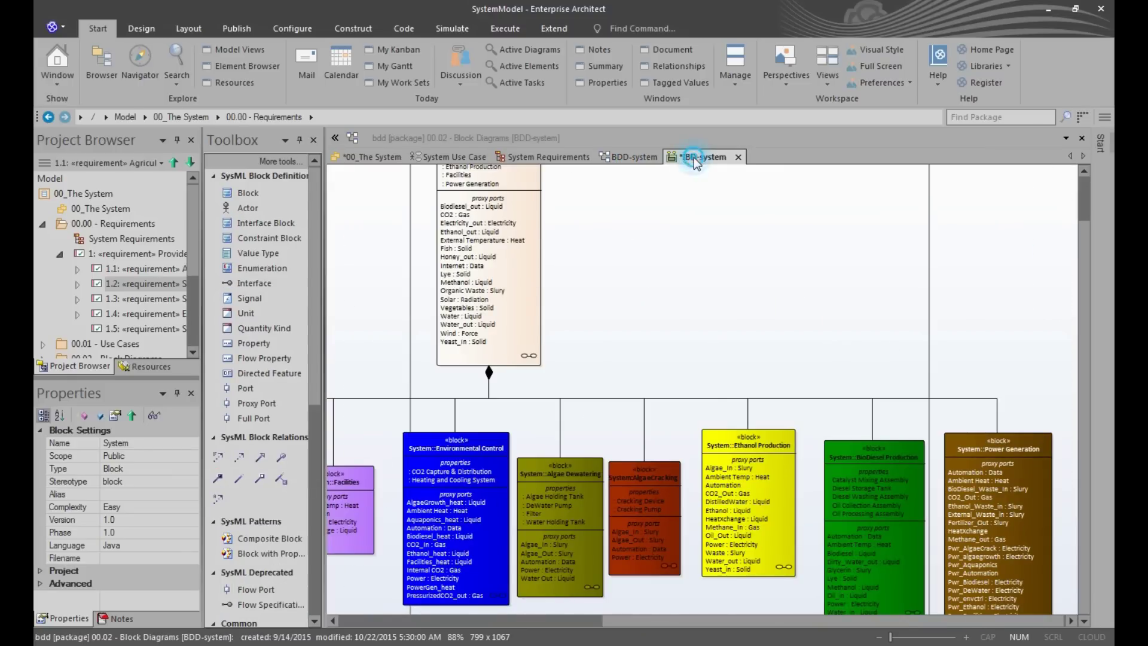
pyautogui.click(718, 157)
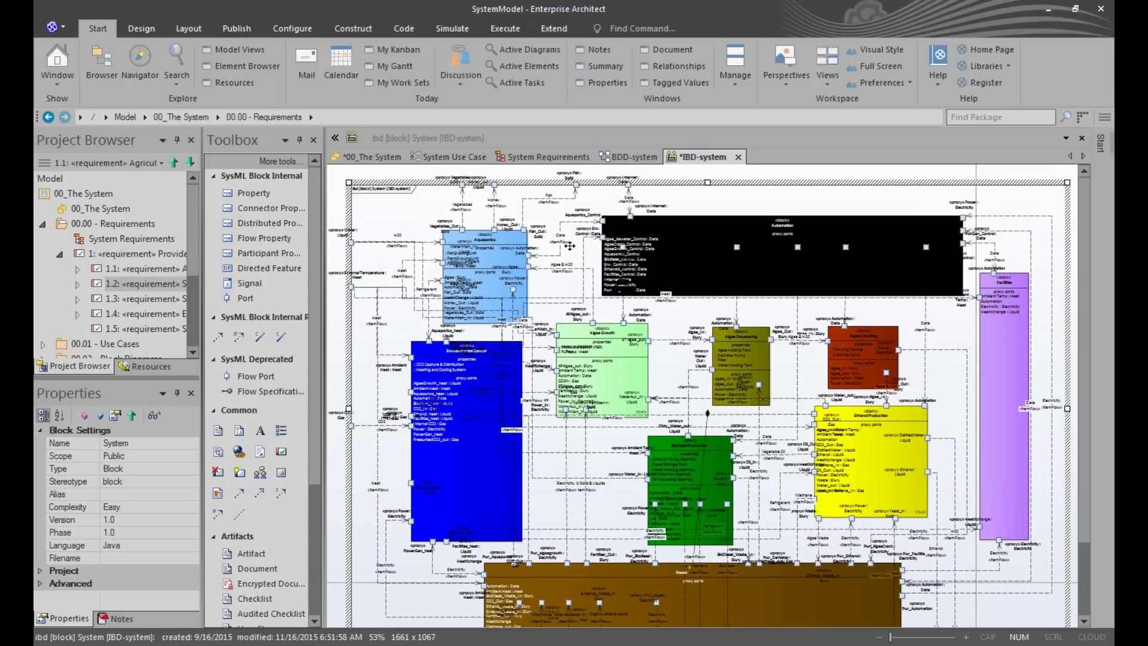
pyautogui.scroll(1, 569, 244)
pyautogui.scroll(1, 569, 244)
pyautogui.scroll(1, 569, 245)
pyautogui.scroll(1, 569, 244)
pyautogui.scroll(1, 570, 248)
pyautogui.scroll(1, 571, 251)
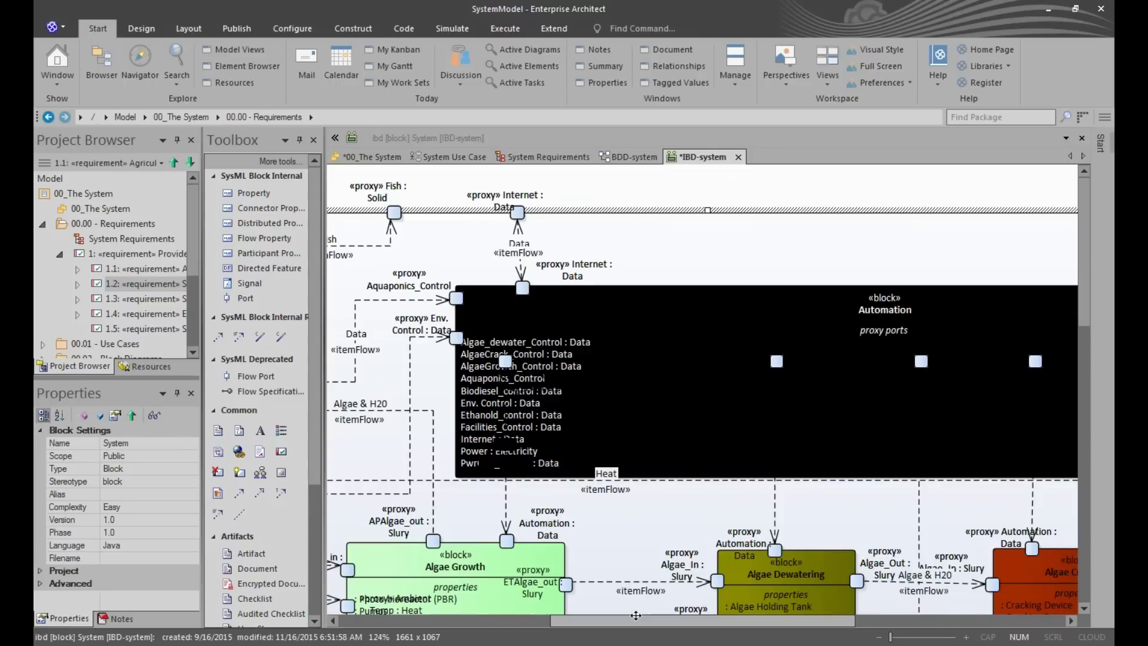
pyautogui.click(563, 619)
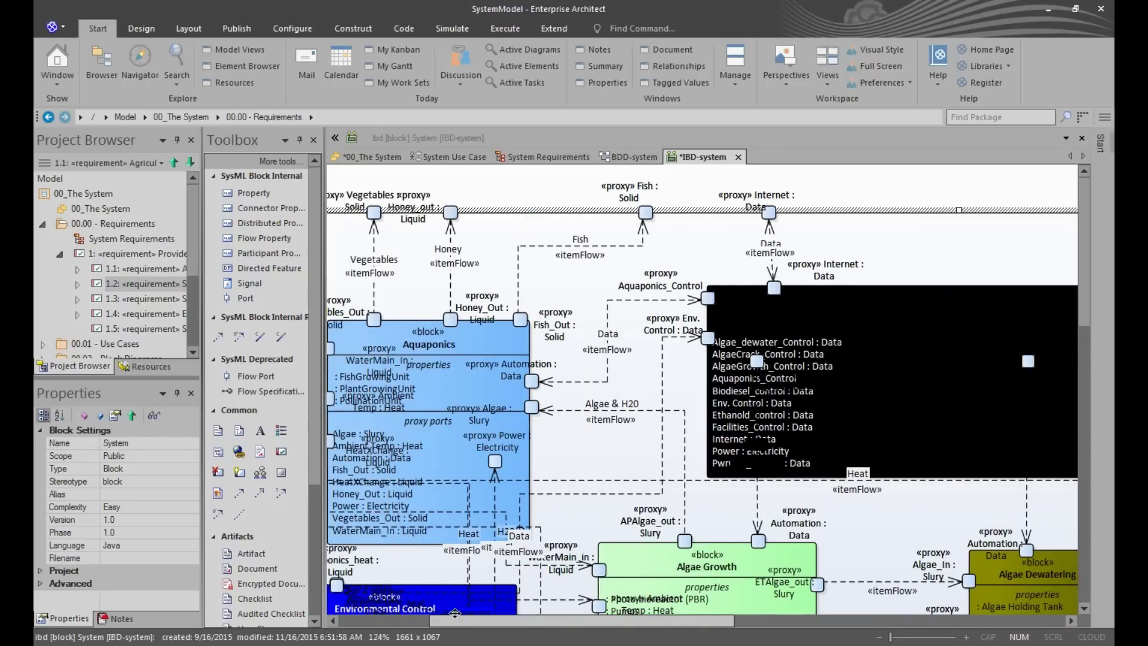
pyautogui.moveTo(563, 620); pyautogui.dragTo(372, 612)
pyautogui.click(373, 350)
pyautogui.click(370, 514)
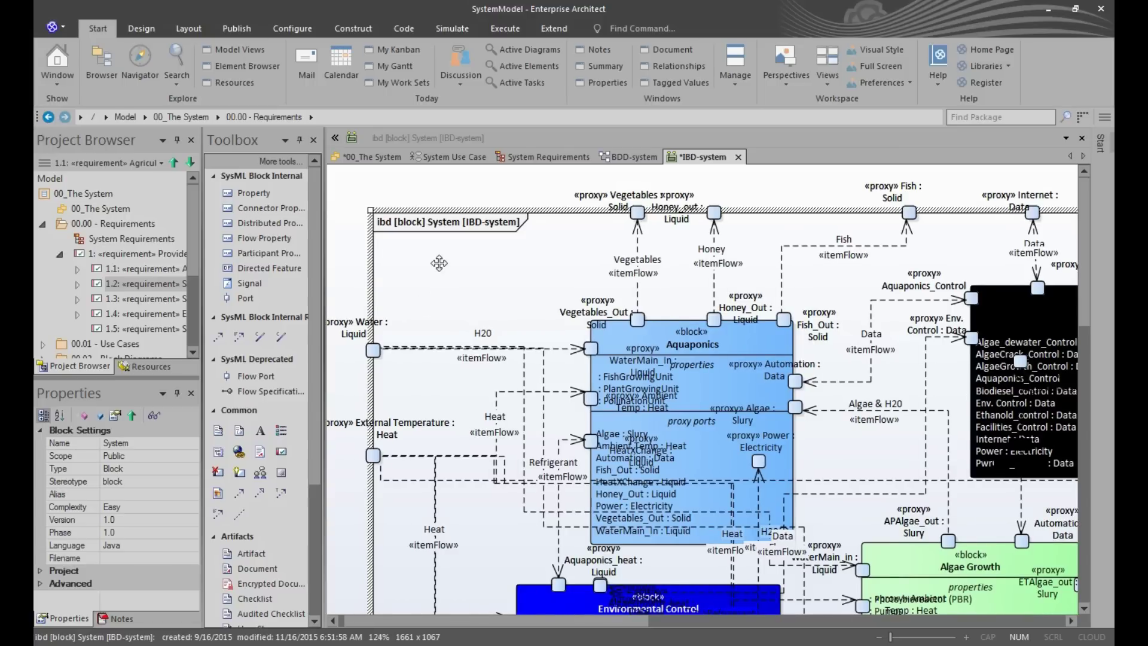
# Inspect the H20 item flow and the Aquaponics WaterMain_In port, then return to 00_The System.
pyautogui.moveTo(427, 301); pyautogui.dragTo(439, 263)
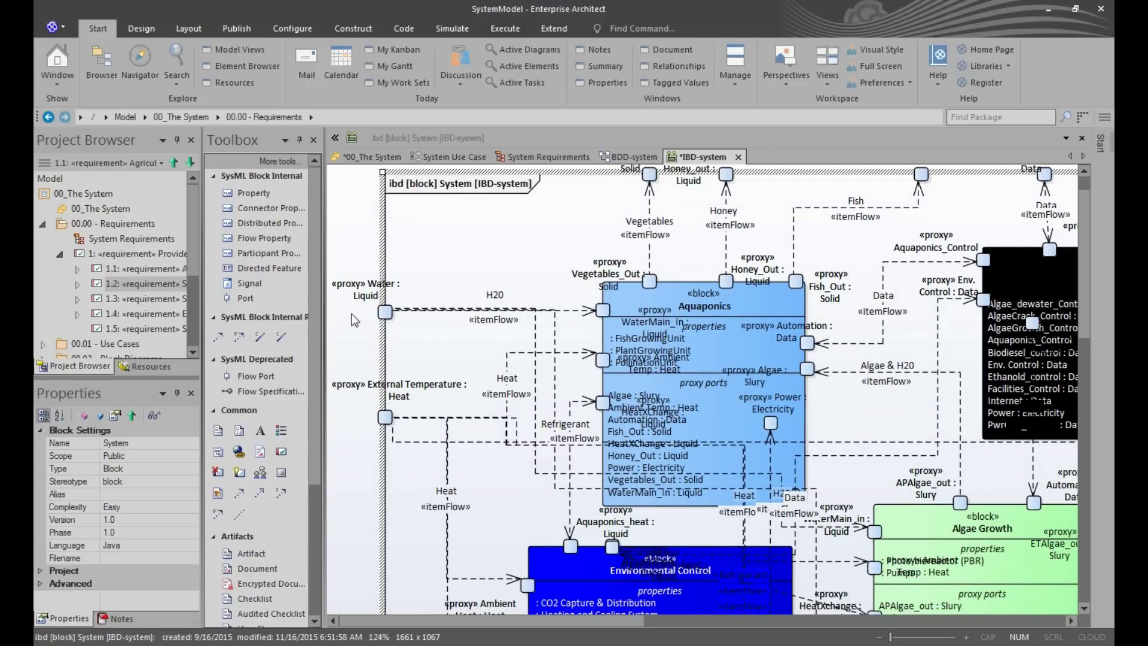
pyautogui.click(580, 312)
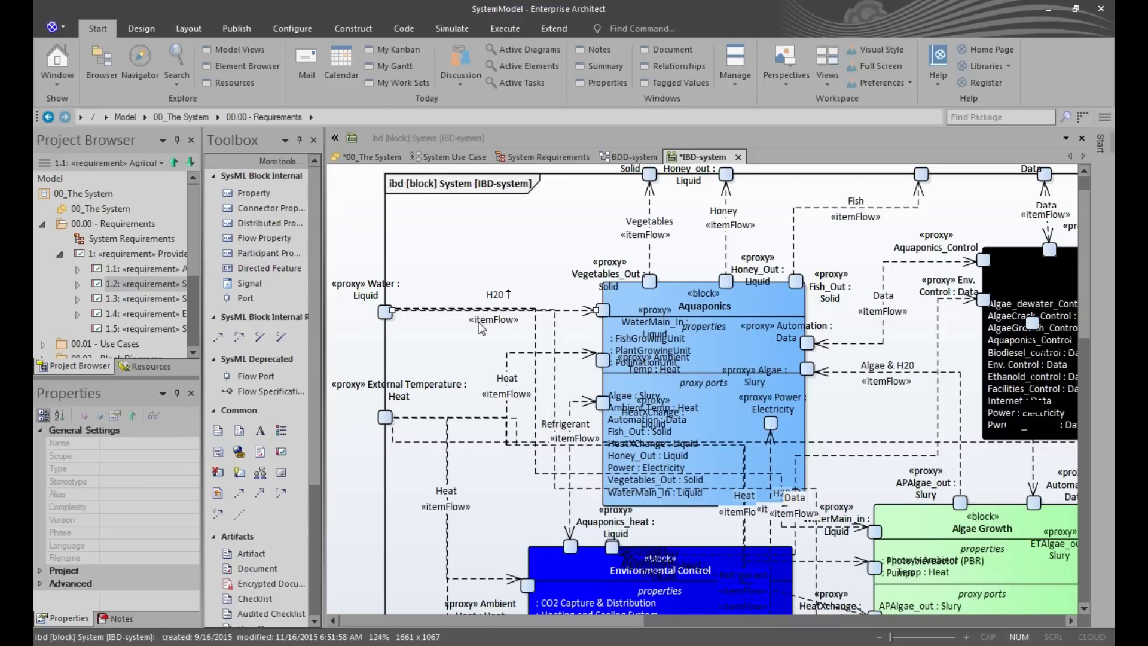
pyautogui.scroll(-1, 478, 336)
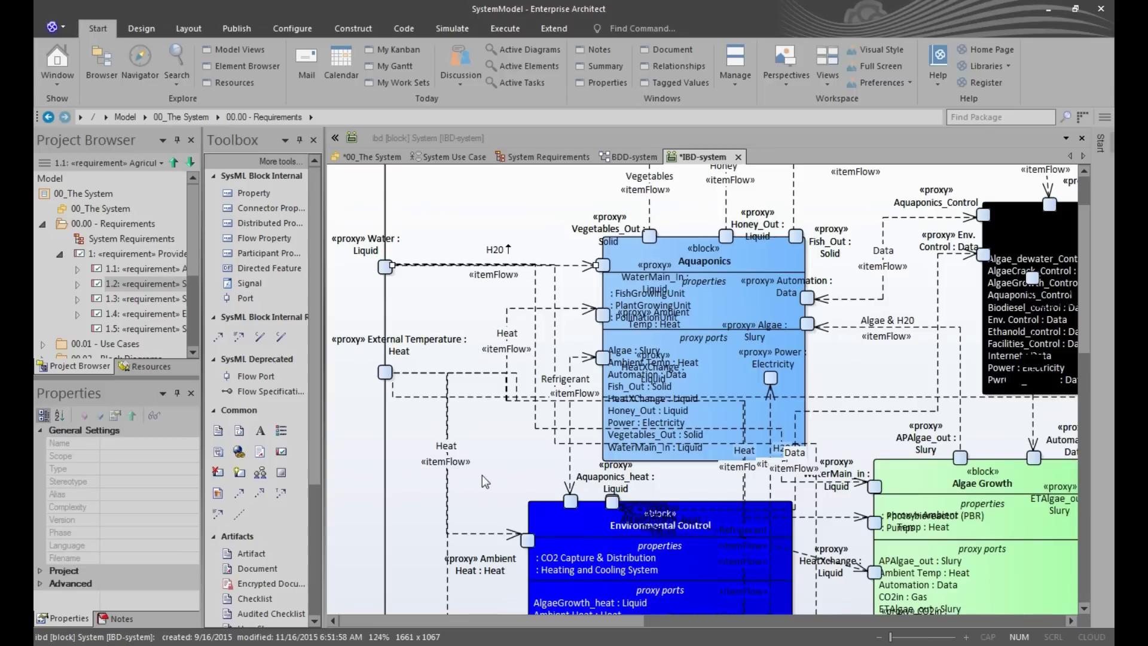
pyautogui.scroll(-1, 481, 444)
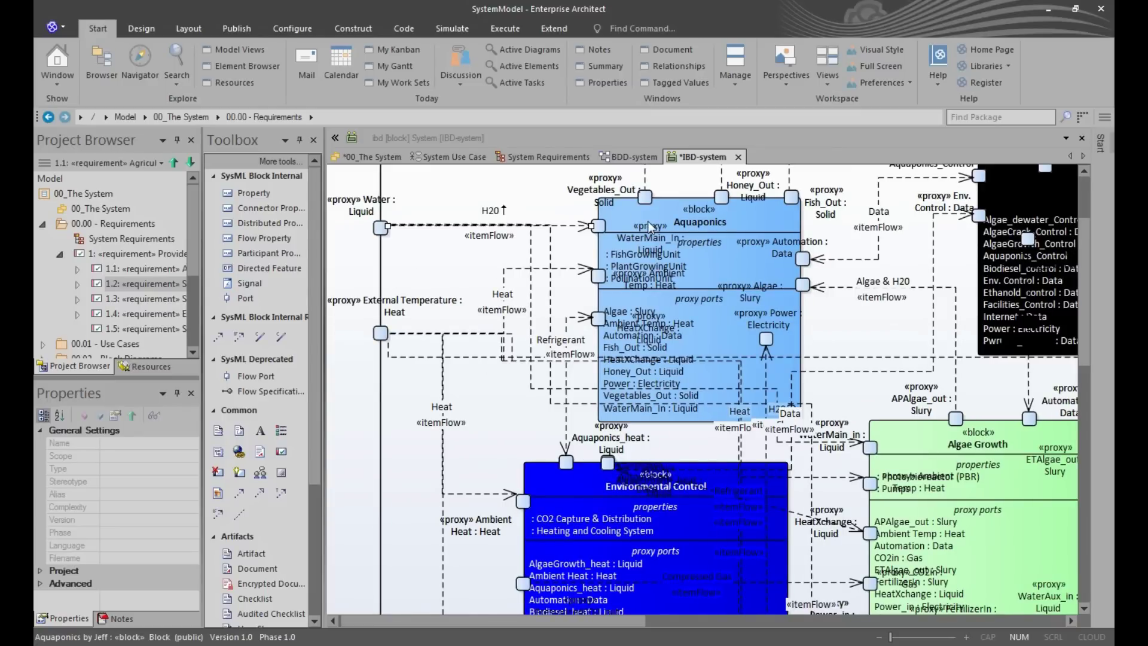
pyautogui.click(648, 218)
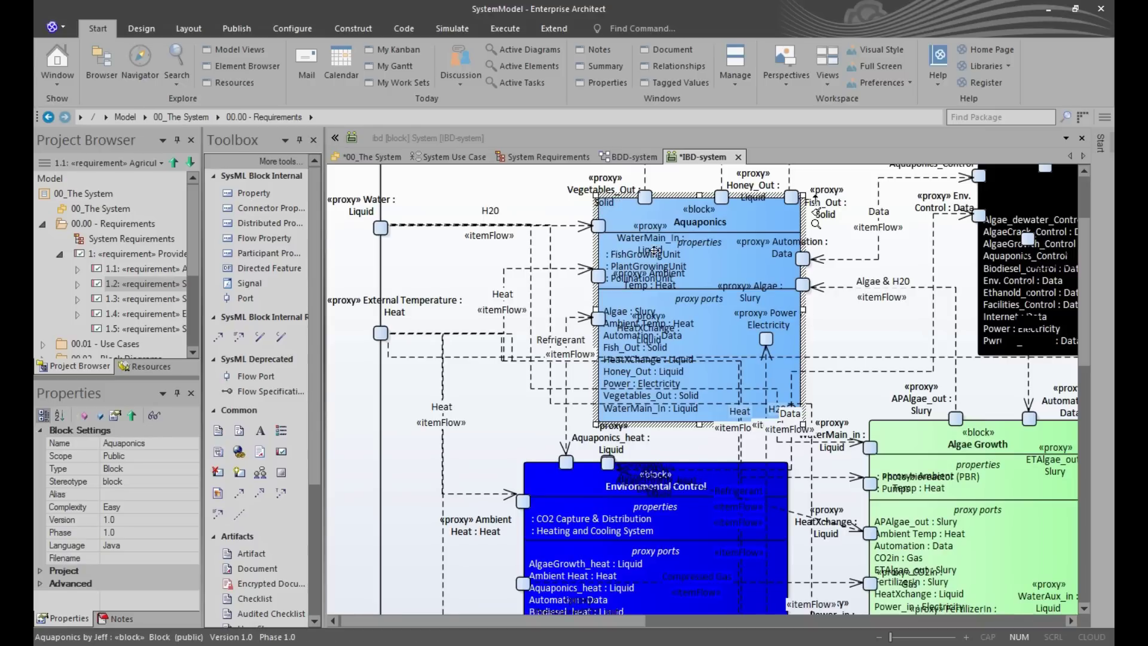
pyautogui.scroll(-3, 611, 508)
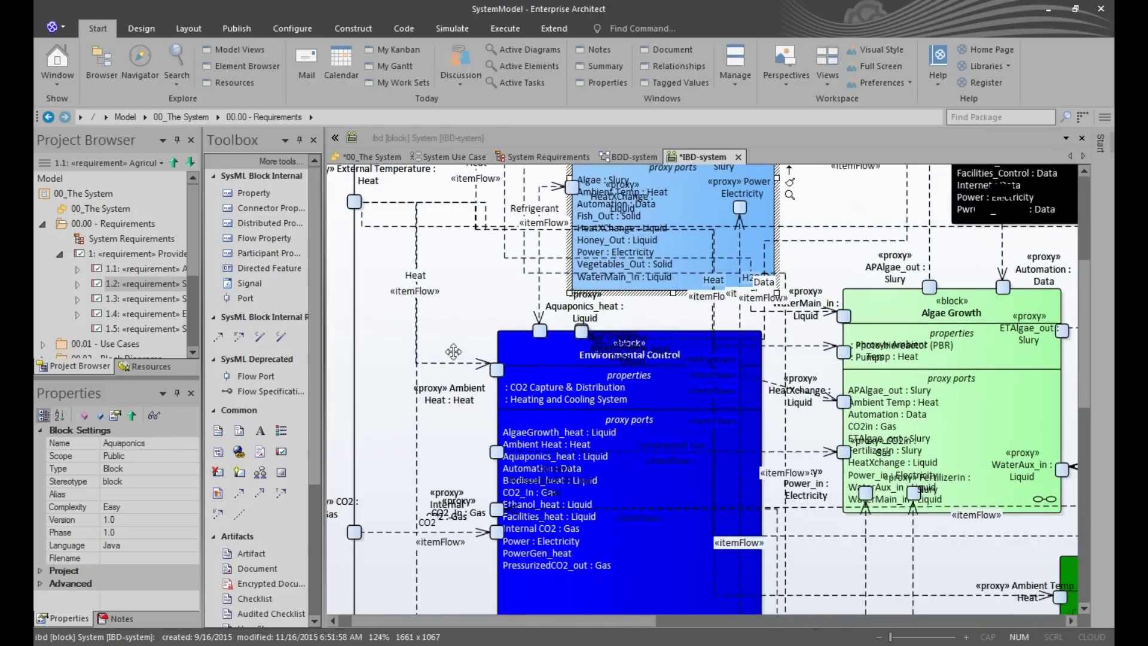
pyautogui.hscroll(1, 612, 509)
pyautogui.scroll(-1, 612, 508)
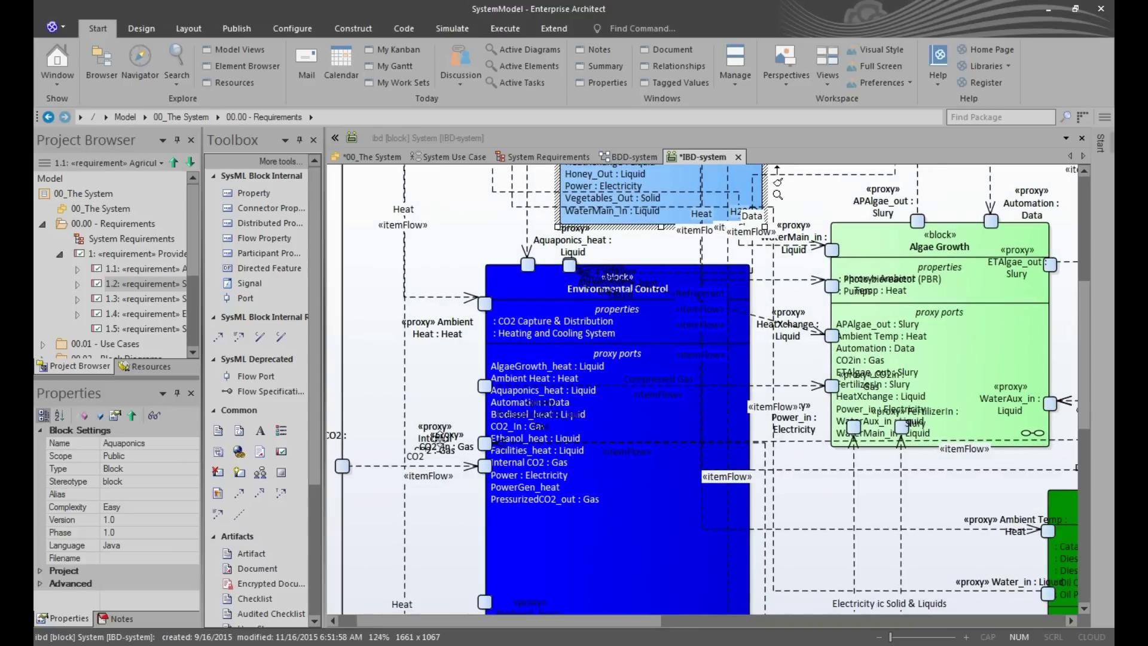
pyautogui.scroll(-1, 612, 508)
pyautogui.scroll(1, 447, 470)
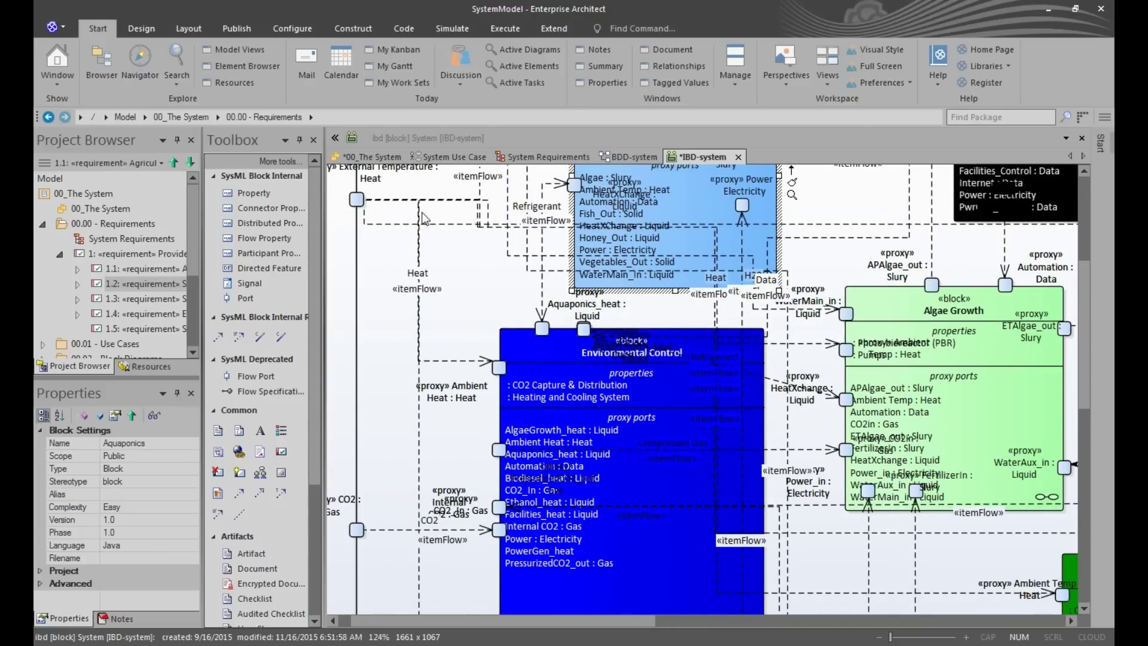
pyautogui.click(371, 157)
pyautogui.scroll(-5, 465, 410)
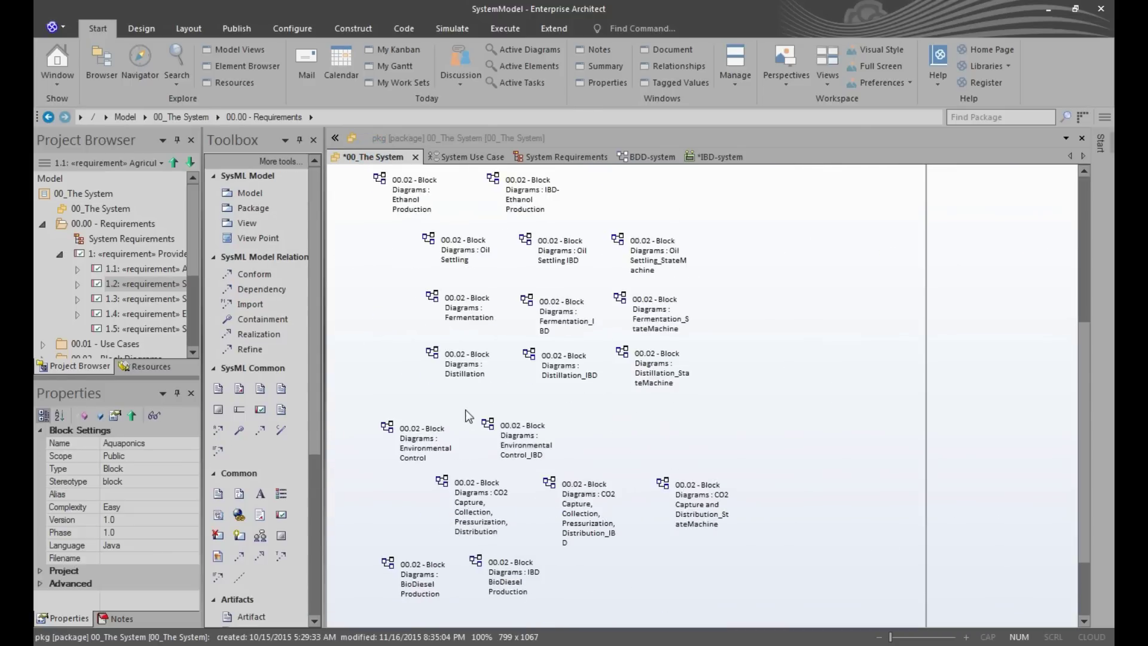
pyautogui.scroll(-3, 465, 411)
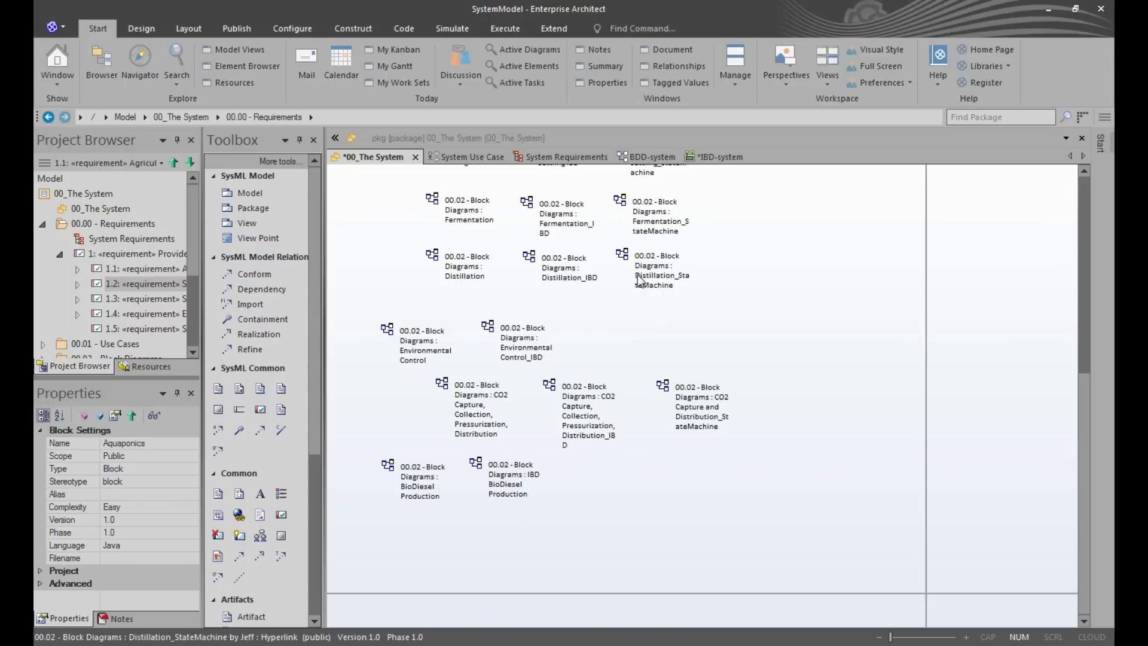
pyautogui.scroll(8, 559, 341)
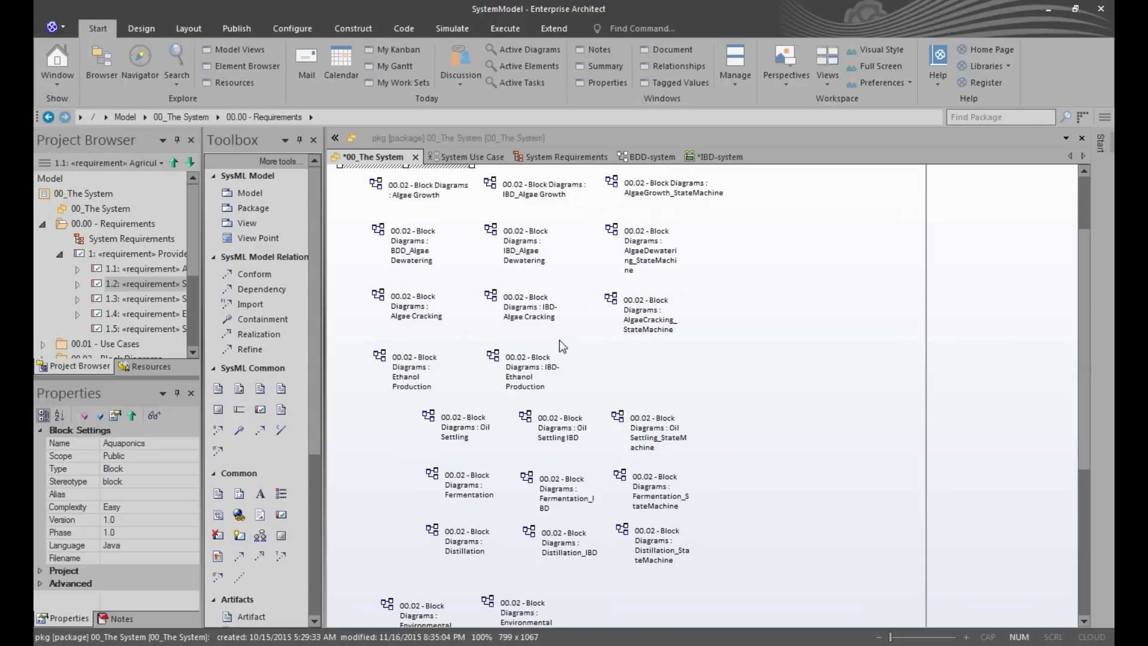
# Open the Oil Settling IBD diagram from the package's block diagram links.
pyautogui.click(560, 434)
pyautogui.doubleClick(559, 434)
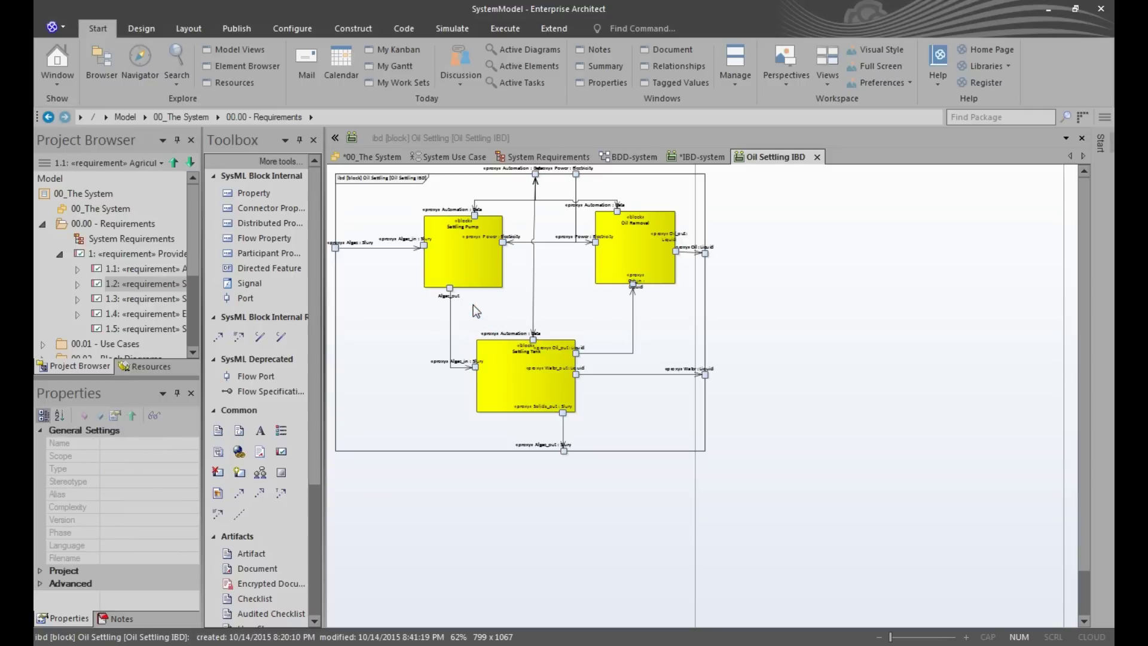
pyautogui.scroll(1, 426, 266)
pyautogui.scroll(1, 414, 246)
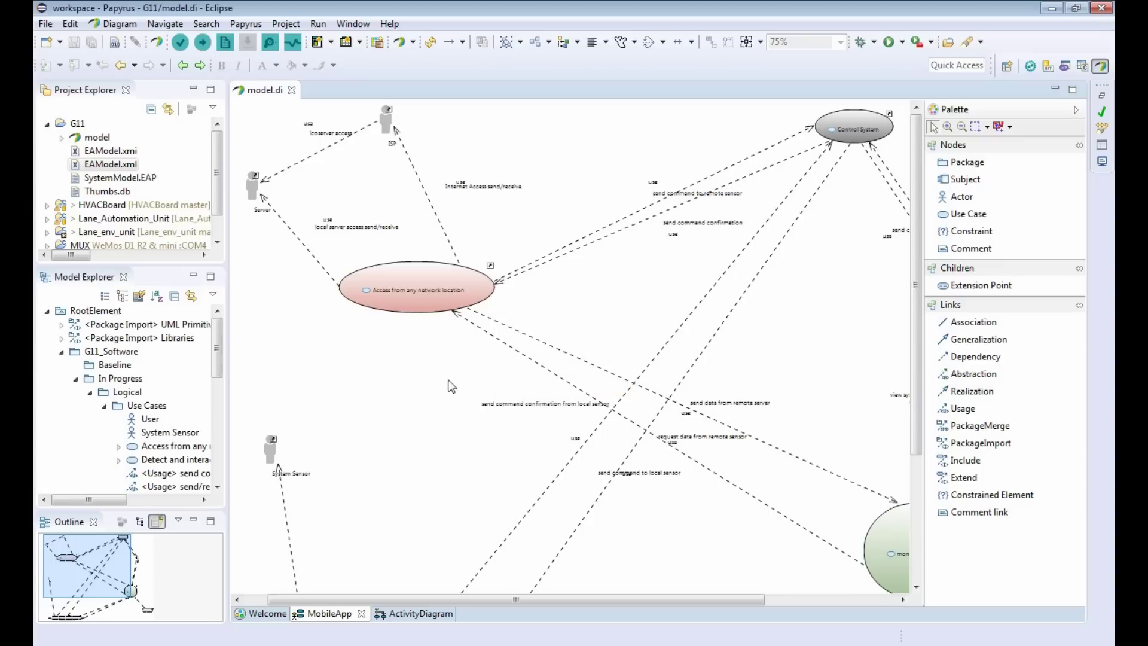
# Narrow the Explorer views to enlarge the diagram and select the Server actor's label.
pyautogui.moveTo(226, 291); pyautogui.dragTo(150, 304)
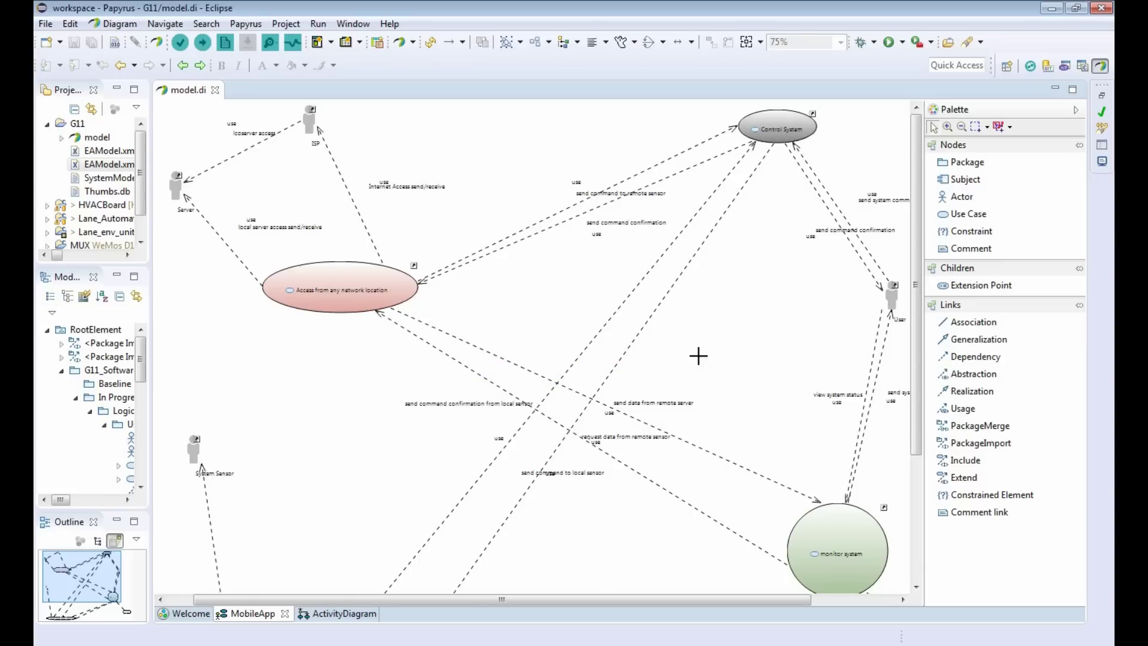
pyautogui.scroll(-2, 680, 405)
pyautogui.moveTo(707, 599); pyautogui.dragTo(793, 598)
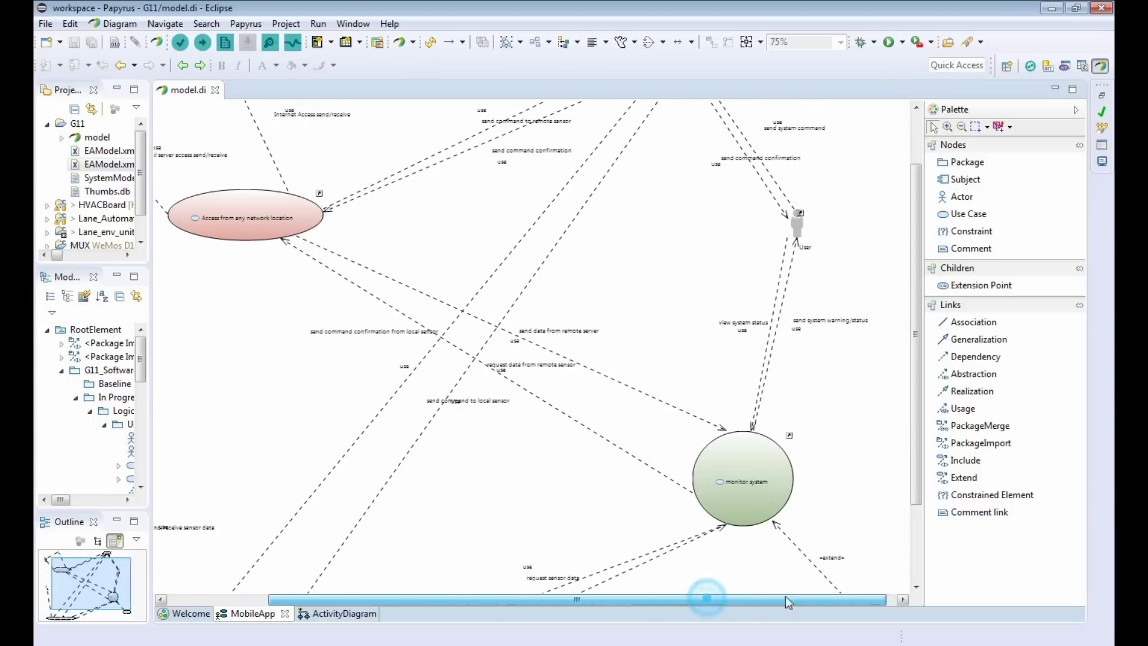
pyautogui.scroll(2, 744, 490)
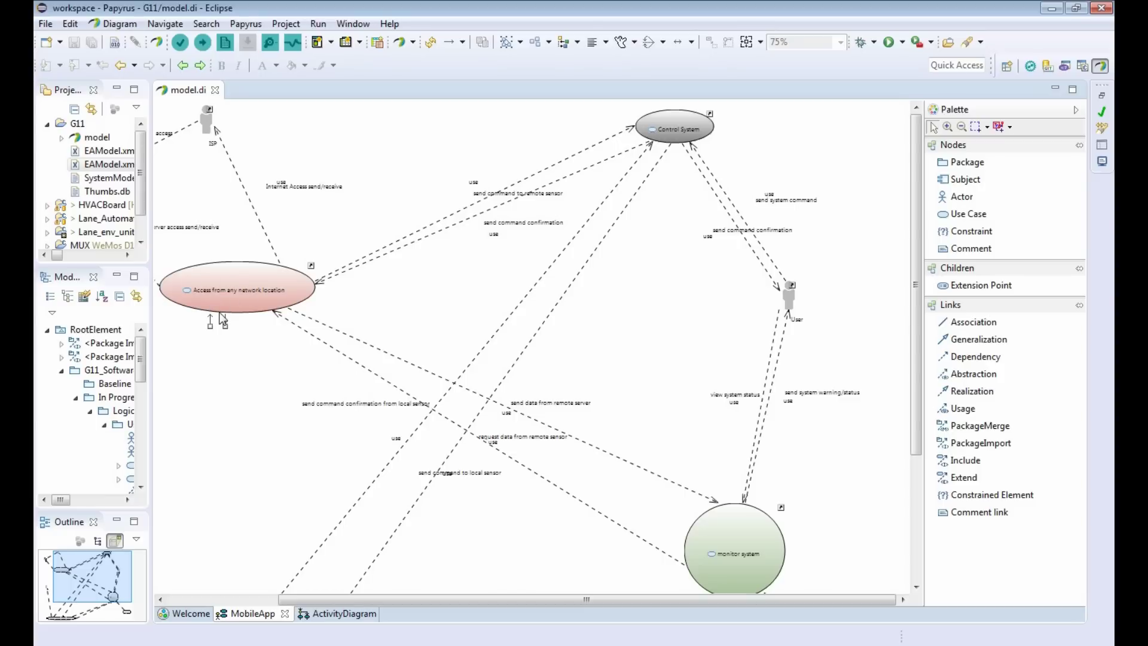
pyautogui.moveTo(519, 601); pyautogui.dragTo(375, 600)
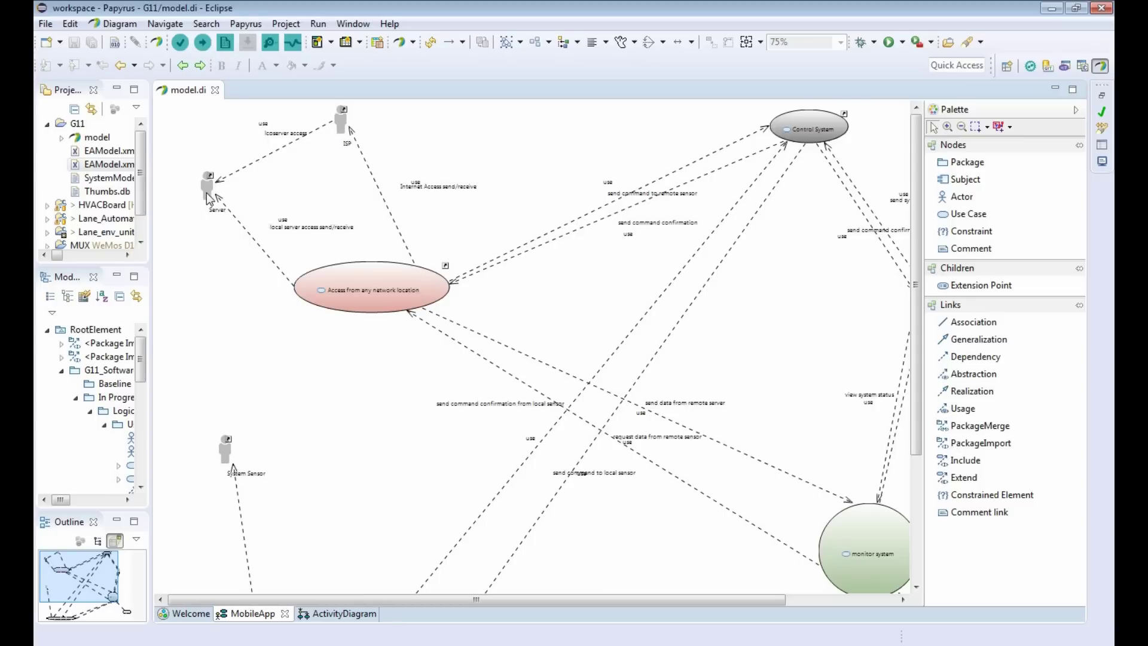
pyautogui.click(216, 210)
pyautogui.keyDown('ctrl'); pyautogui.scroll(2, 283, 234); pyautogui.keyUp('ctrl')
pyautogui.keyDown('ctrl'); pyautogui.scroll(2, 238, 227); pyautogui.keyUp('ctrl')
pyautogui.keyDown('ctrl'); pyautogui.scroll(2, 202, 169); pyautogui.keyUp('ctrl')
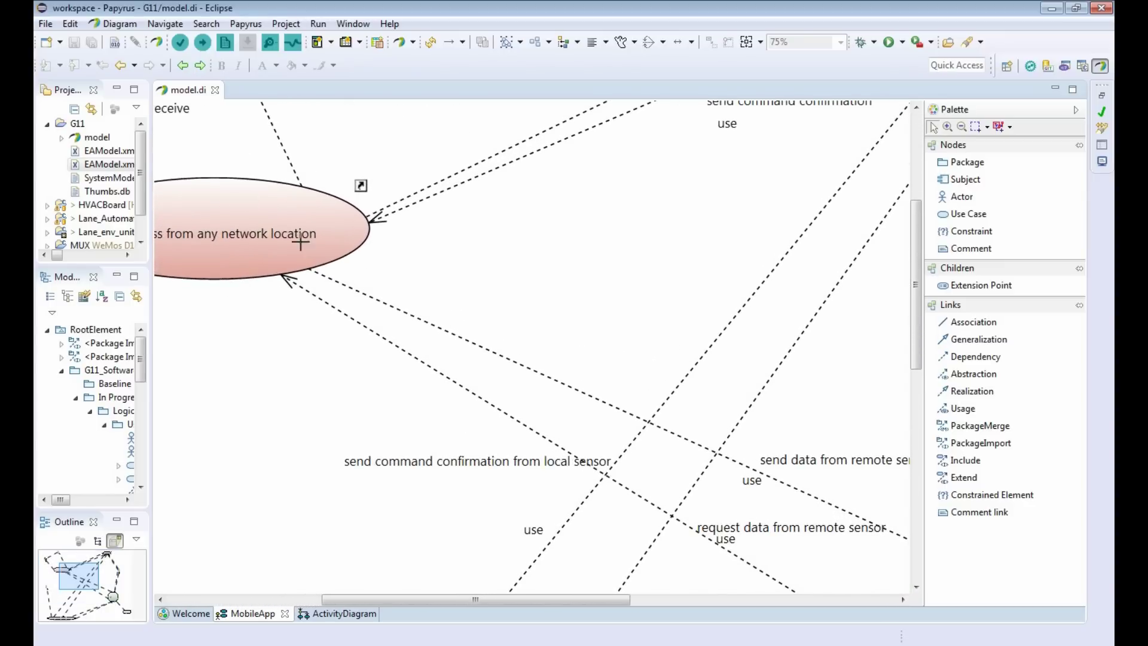
pyautogui.hscroll(-3, 376, 598)
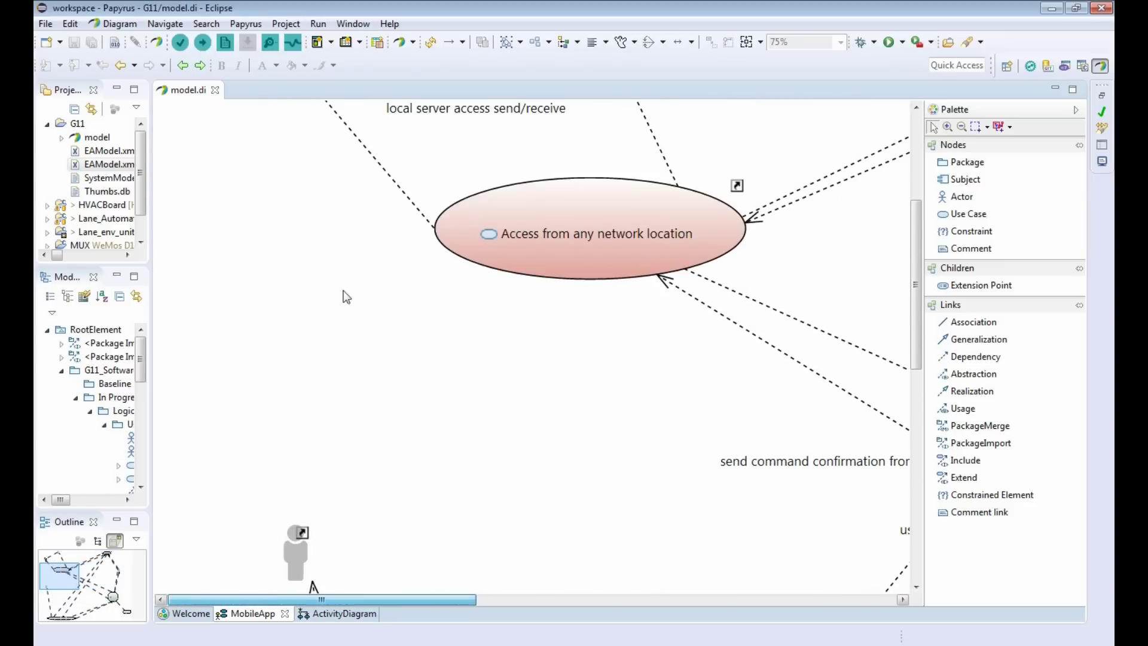
pyautogui.scroll(3, 267, 239)
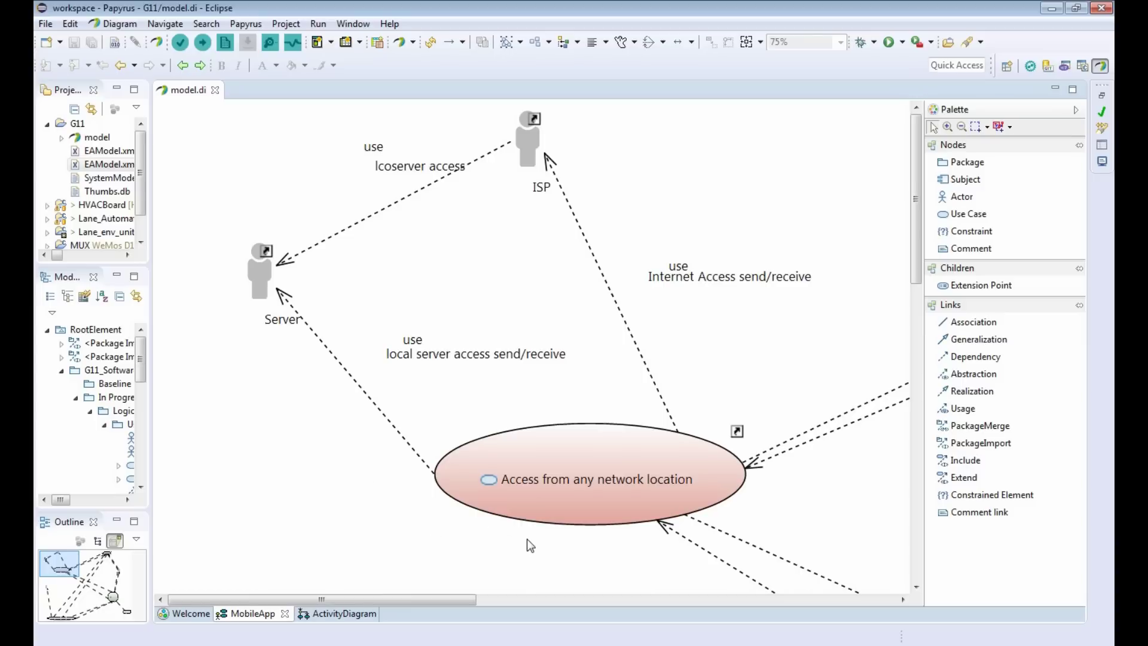
pyautogui.scroll(-3, 459, 467)
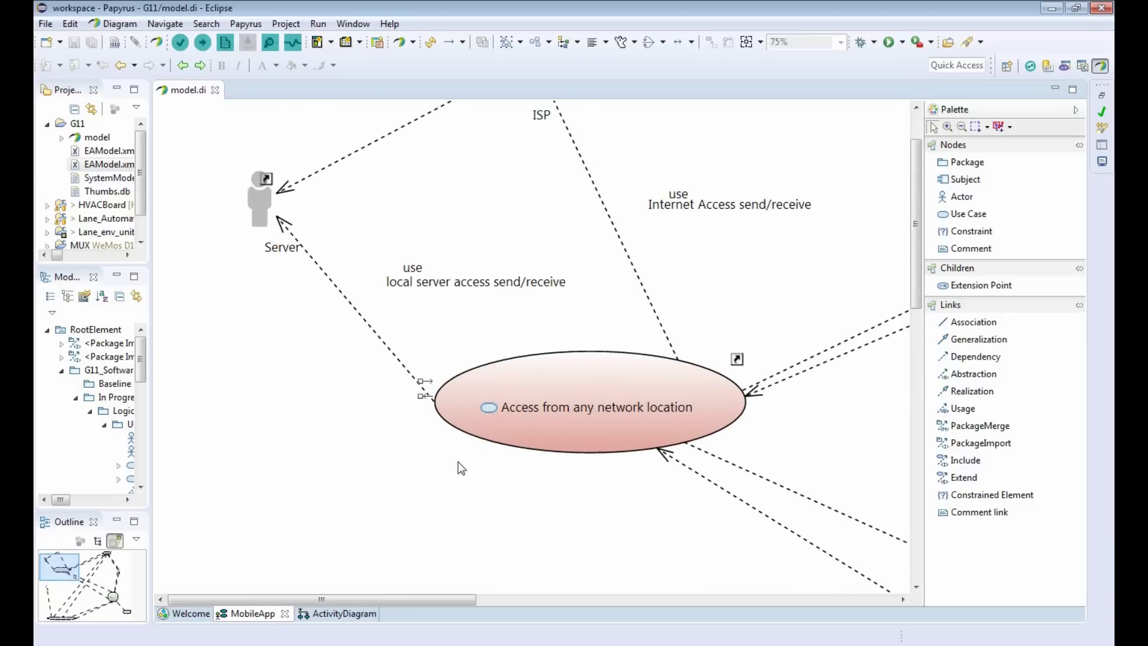
pyautogui.scroll(-1, 478, 401)
pyautogui.scroll(-2, 478, 401)
pyautogui.scroll(-2, 478, 402)
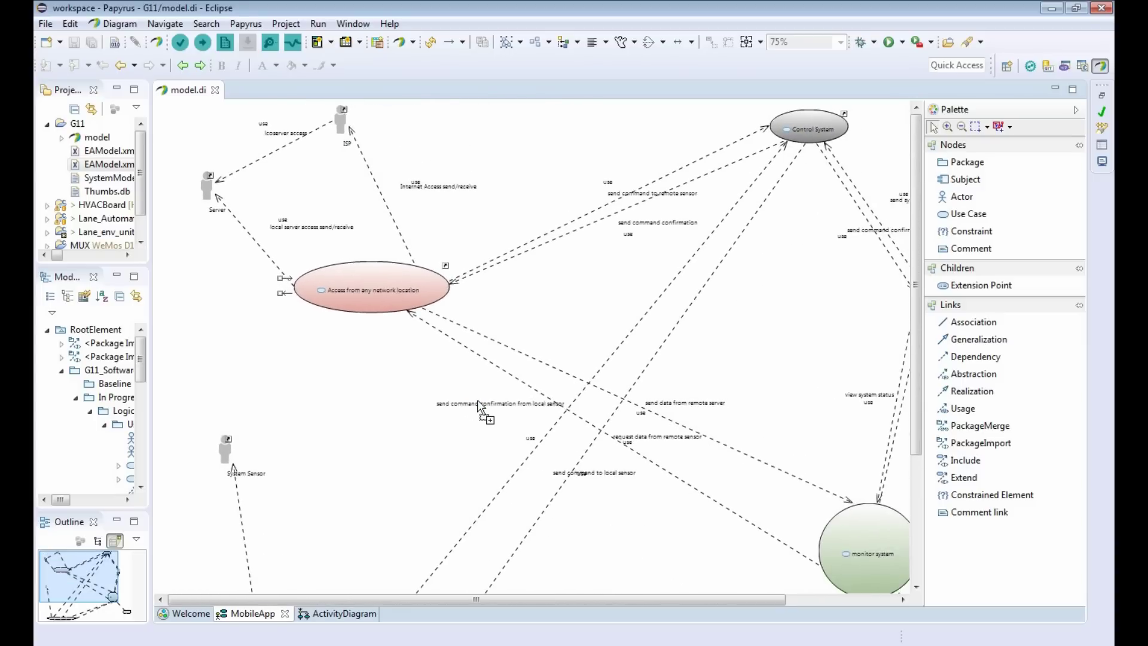
pyautogui.click(392, 282)
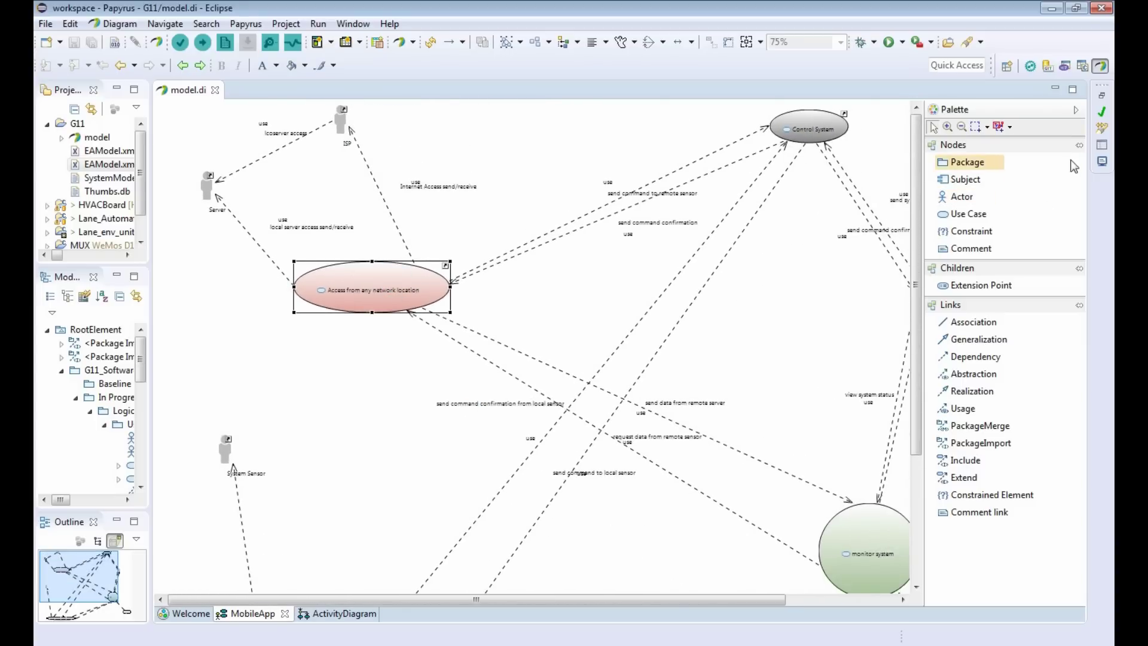
pyautogui.click(1102, 145)
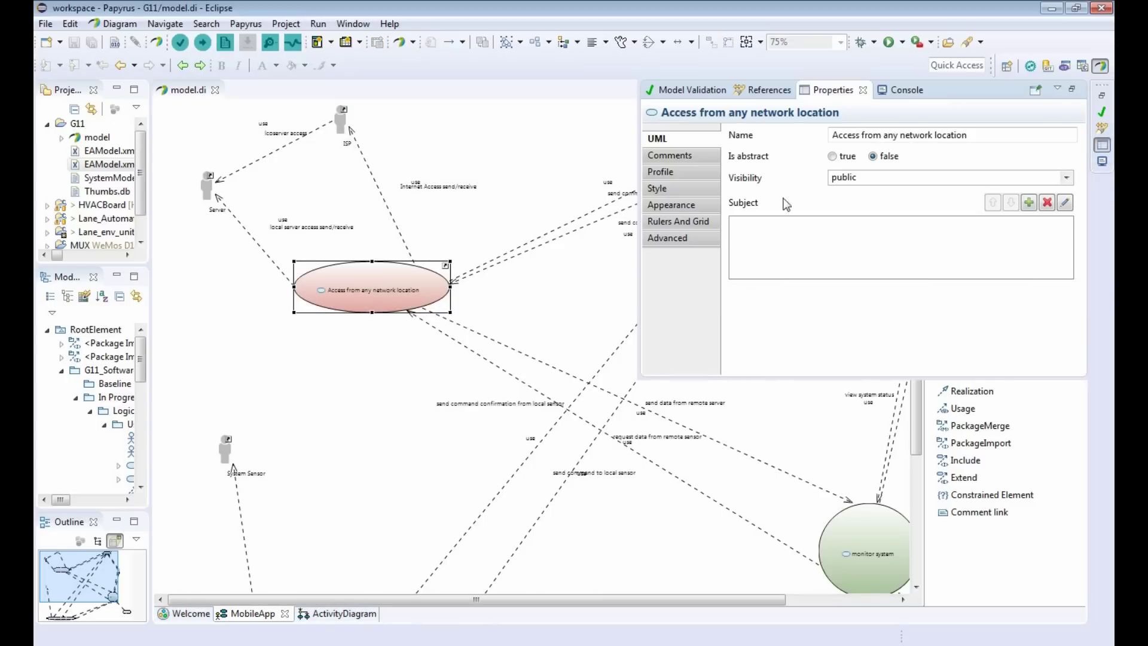
pyautogui.click(682, 160)
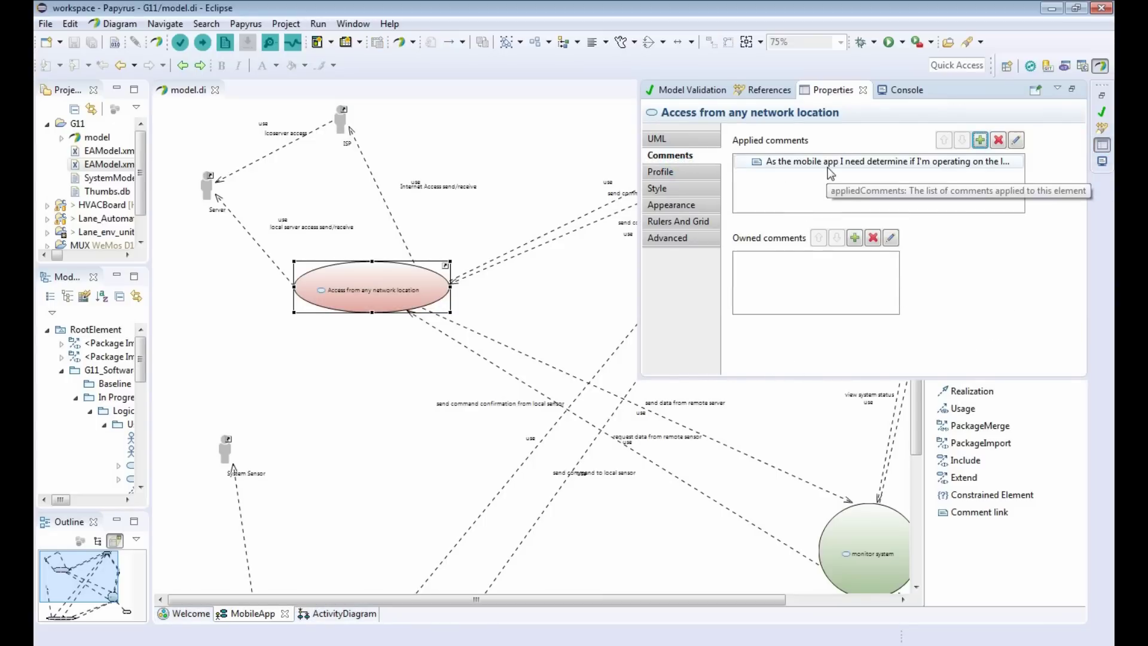
pyautogui.click(828, 171)
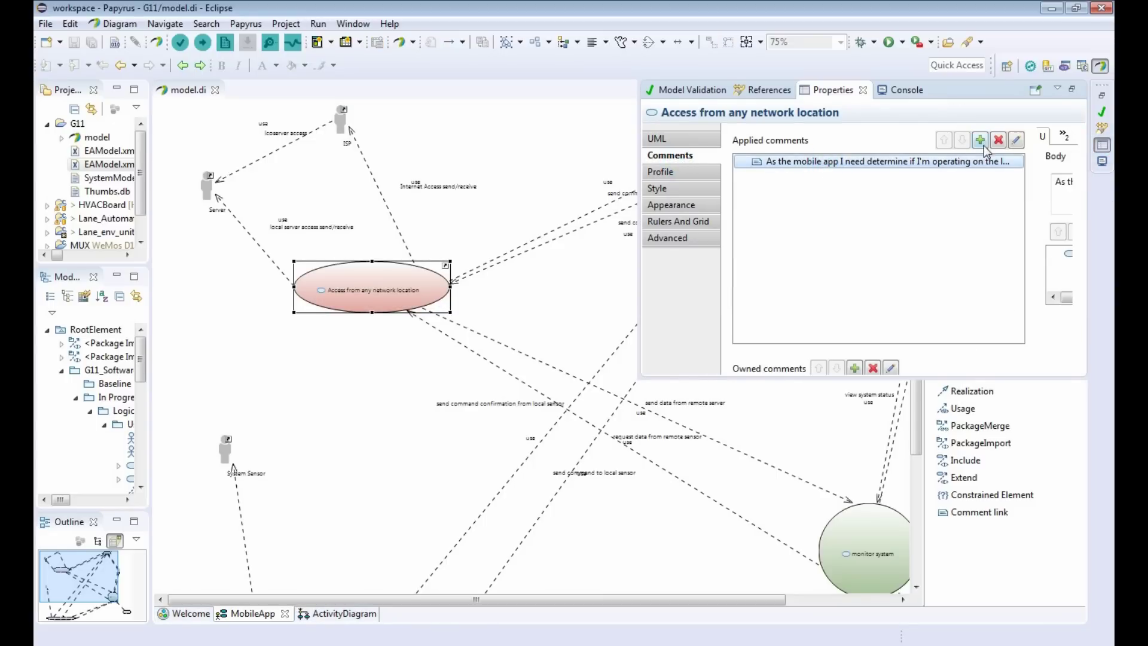
pyautogui.click(1014, 141)
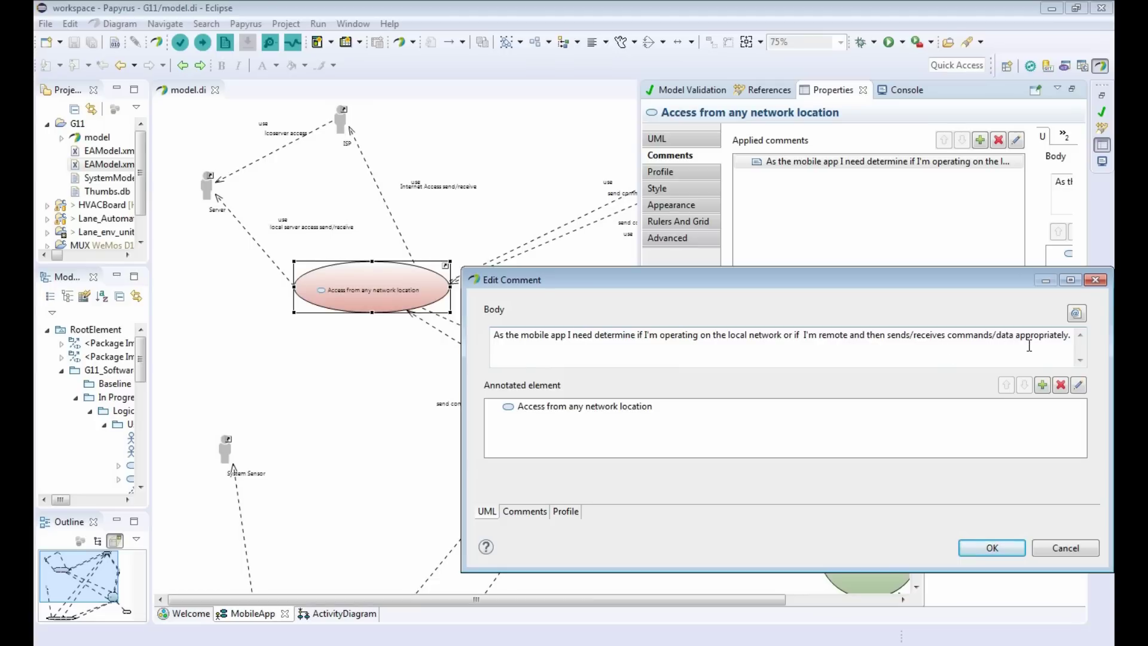
pyautogui.click(1053, 551)
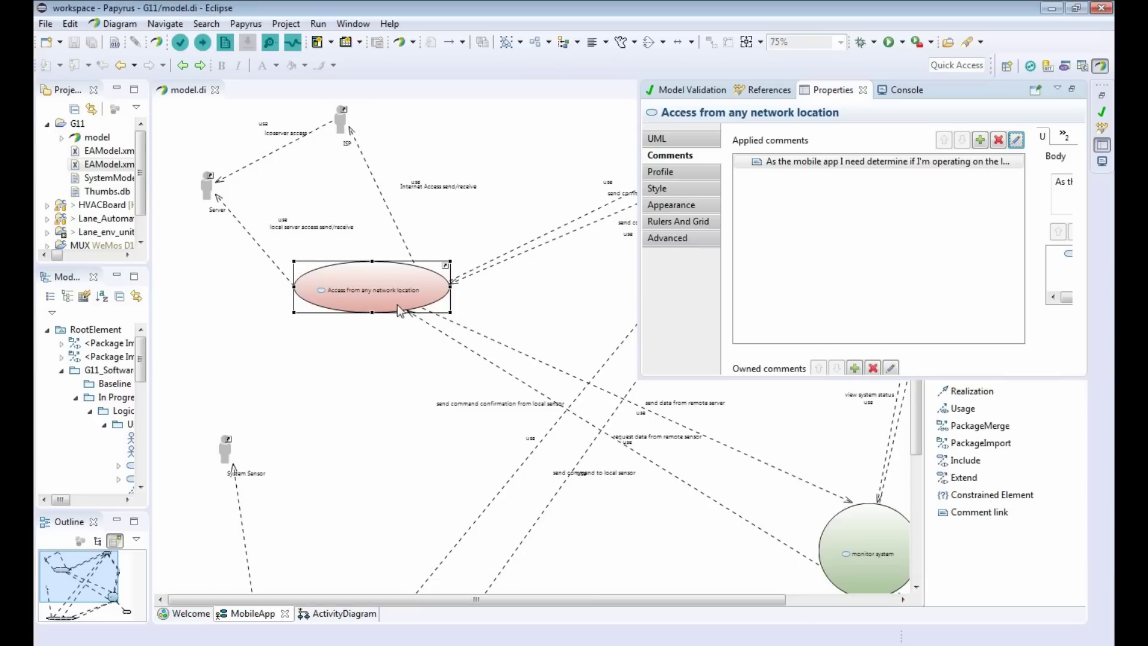
# Close the properties view to show the whole MobileApp diagram and select the User actor.
pyautogui.click(1101, 144)
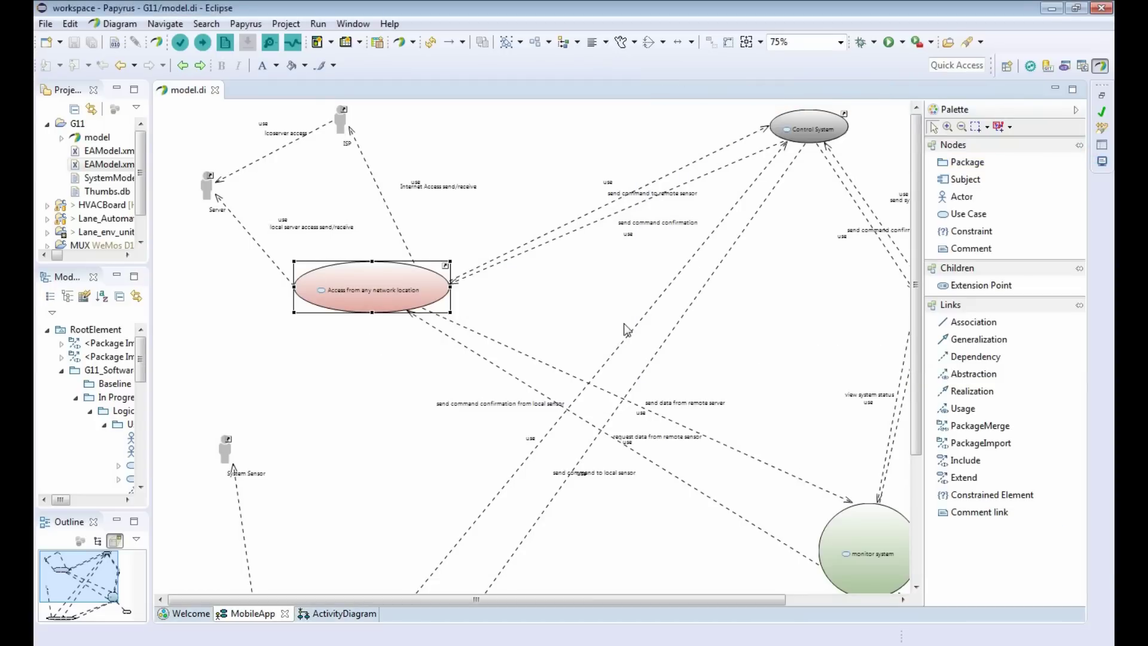
pyautogui.scroll(-5, 400, 461)
pyautogui.scroll(-1, 405, 449)
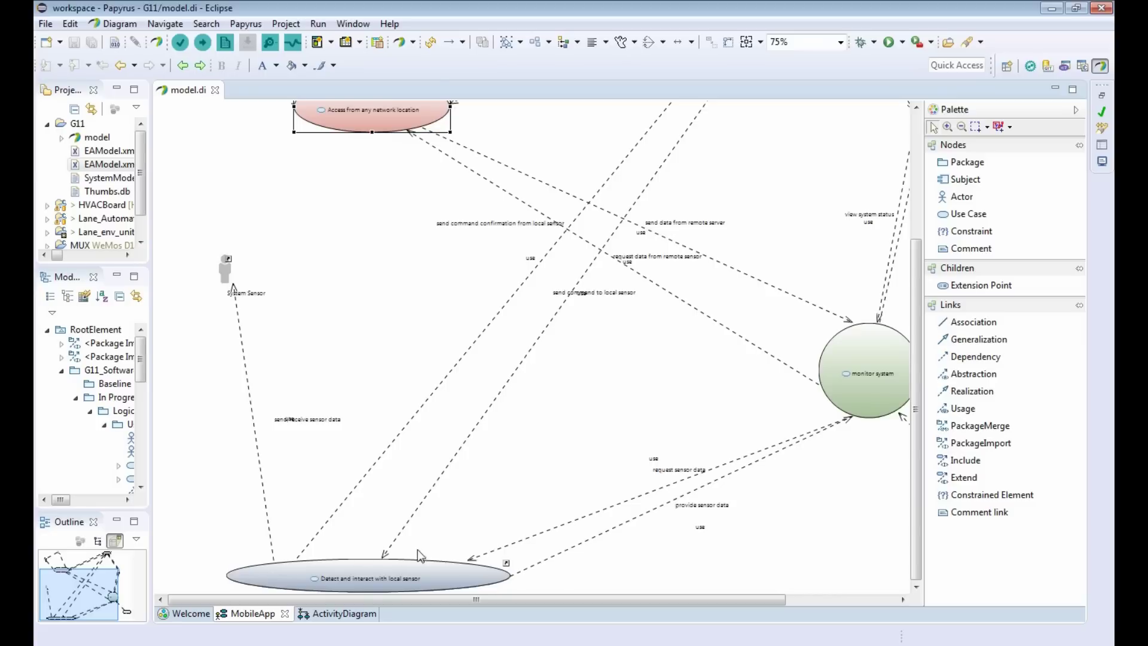
pyautogui.scroll(1, 356, 589)
pyautogui.scroll(1, 332, 549)
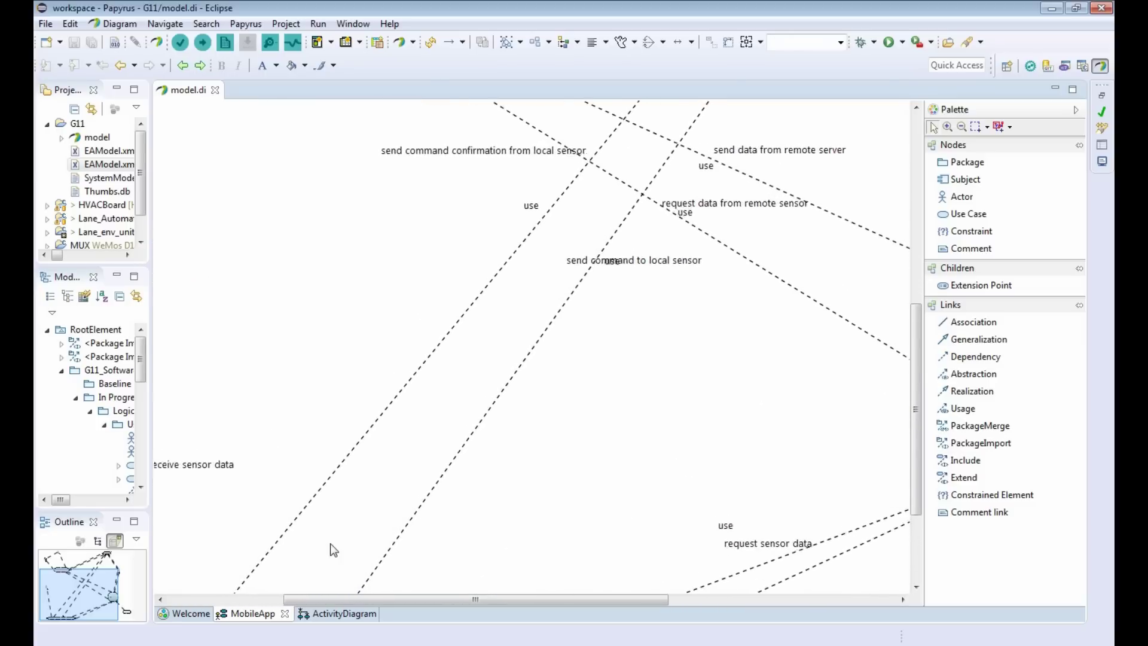
pyautogui.scroll(-1, 330, 542)
pyautogui.scroll(1, 329, 603)
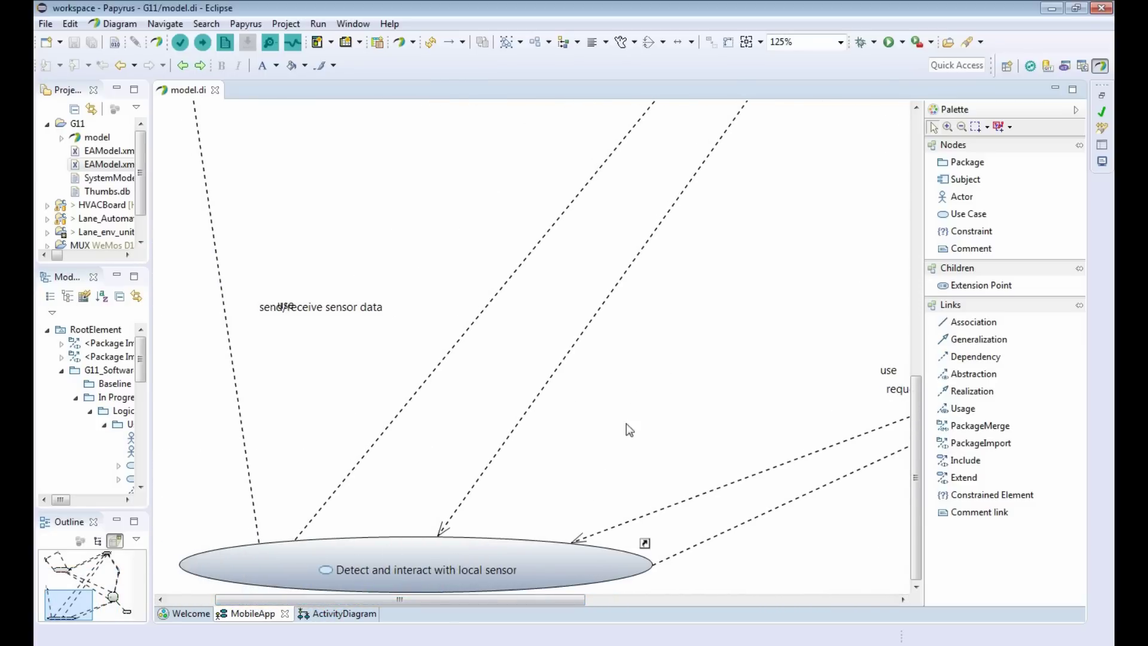
pyautogui.scroll(-1, 610, 445)
pyautogui.scroll(-1, 620, 430)
pyautogui.scroll(-1, 591, 378)
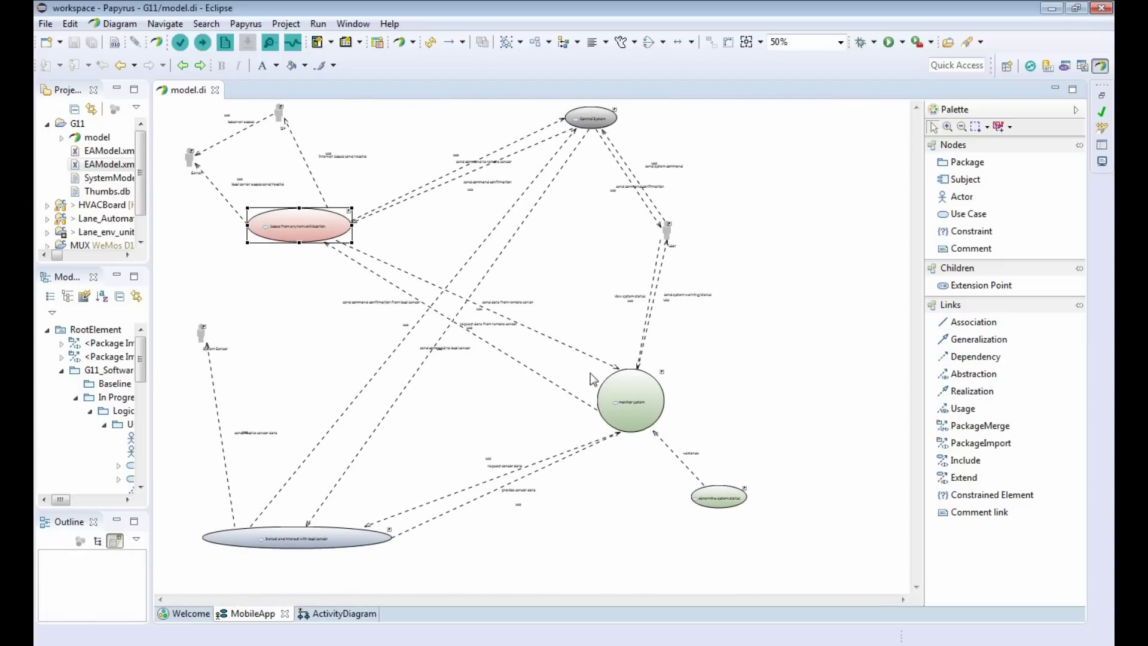
pyautogui.click(667, 235)
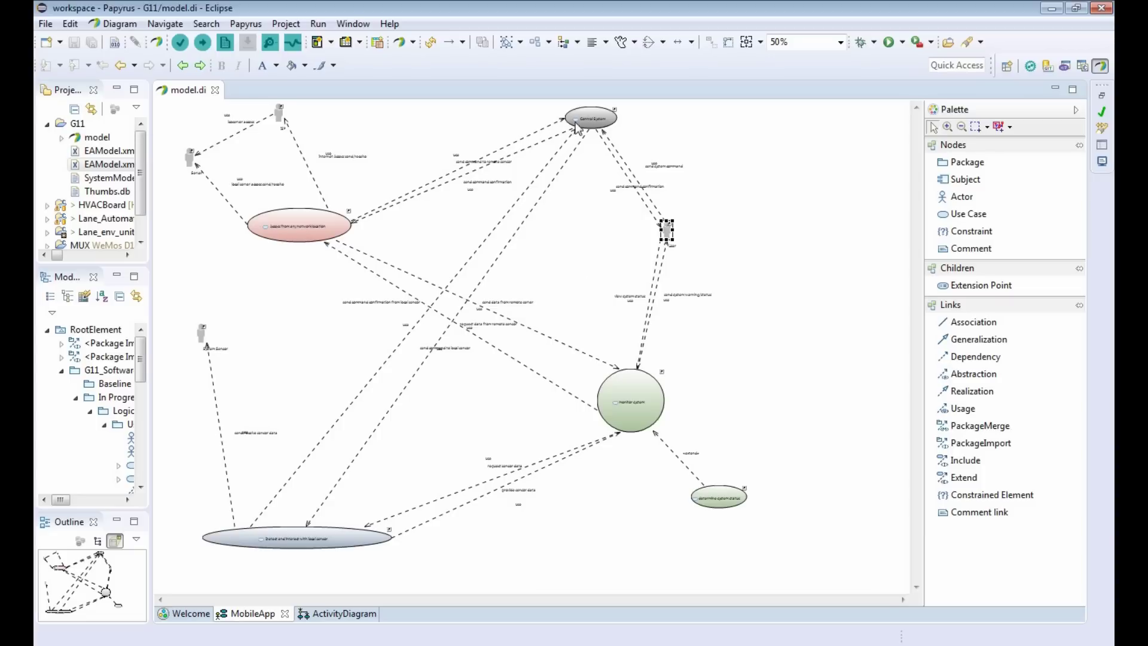
# Select the Control System use case to inspect its send command and confirmation links.
pyautogui.click(593, 119)
pyautogui.scroll(1, 590, 124)
pyautogui.scroll(1, 590, 125)
pyautogui.scroll(1, 710, 146)
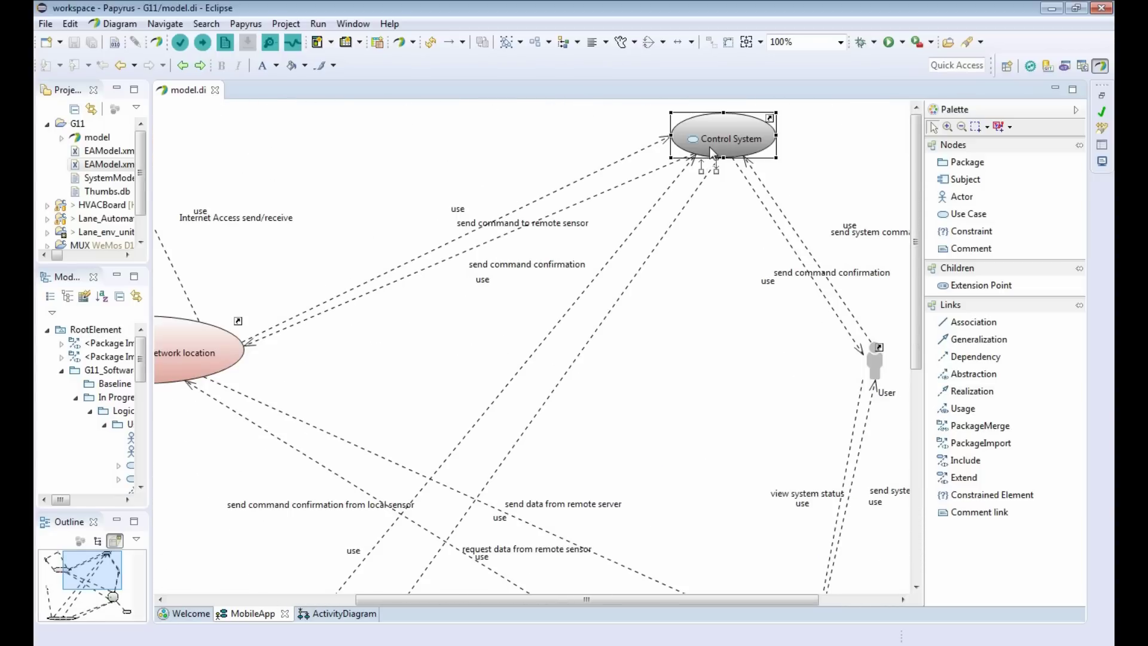
pyautogui.moveTo(790, 600); pyautogui.dragTo(862, 600)
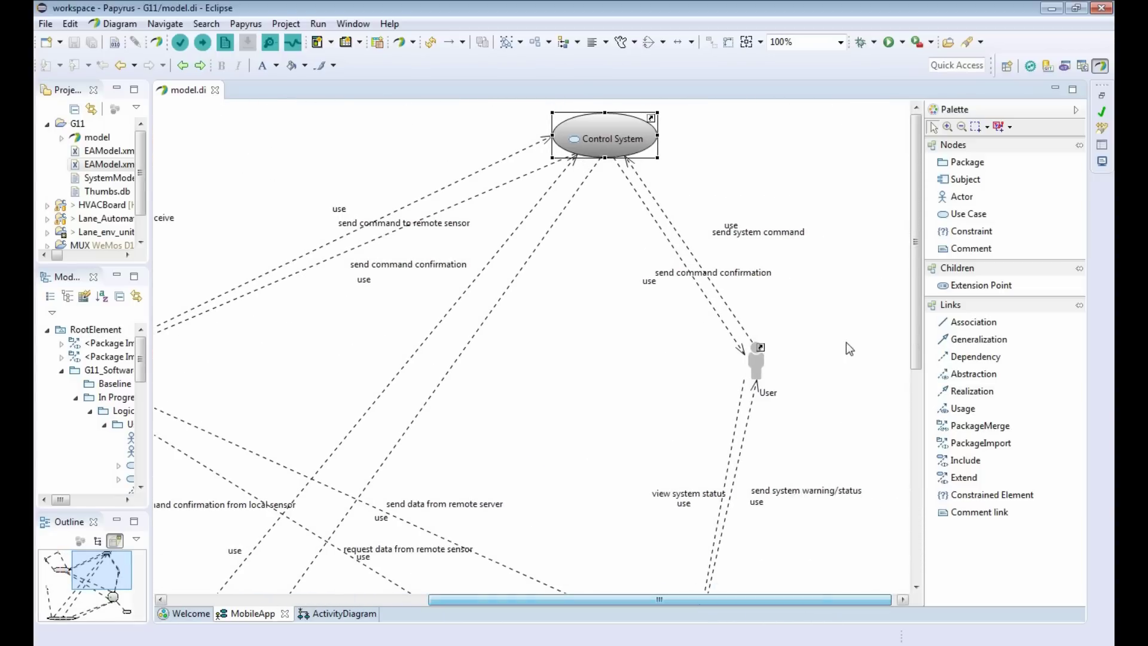
pyautogui.moveTo(916, 292); pyautogui.dragTo(920, 498)
pyautogui.moveTo(685, 333)
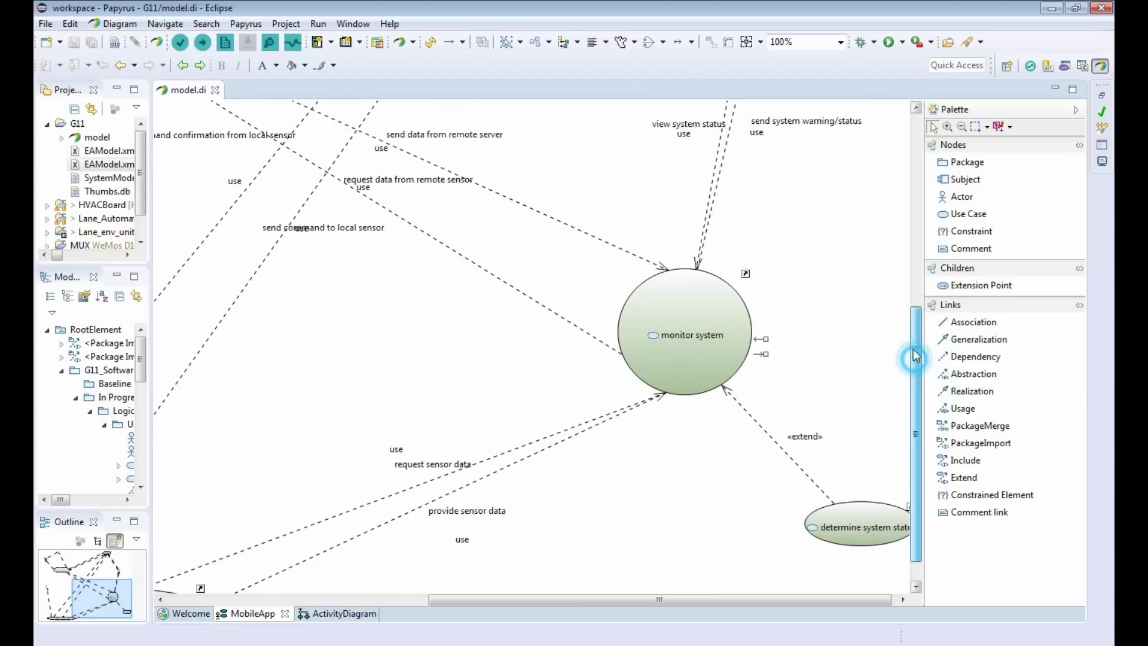
pyautogui.moveTo(918, 352); pyautogui.dragTo(902, 193)
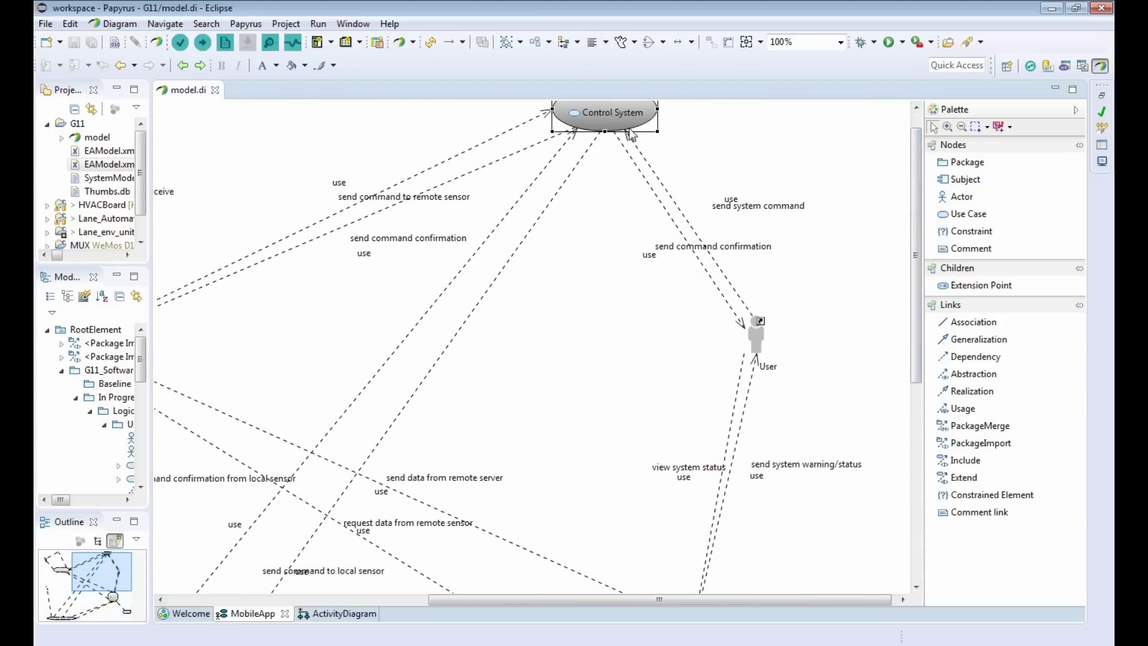
pyautogui.moveTo(914, 280); pyautogui.dragTo(915, 440)
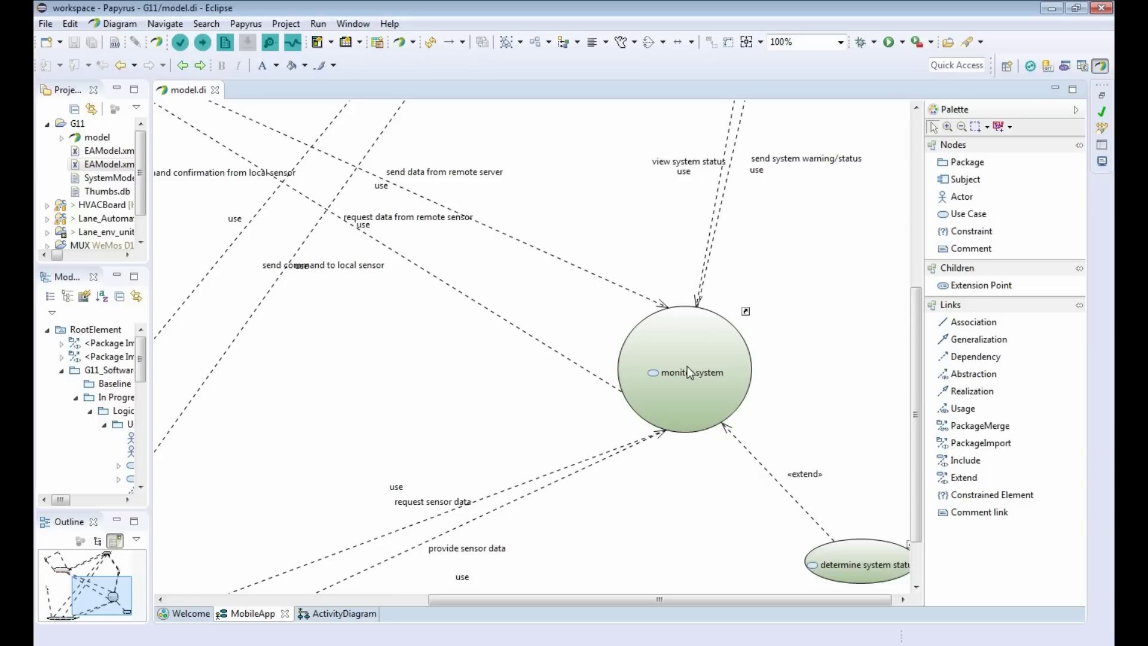
pyautogui.moveTo(839, 601); pyautogui.dragTo(853, 601)
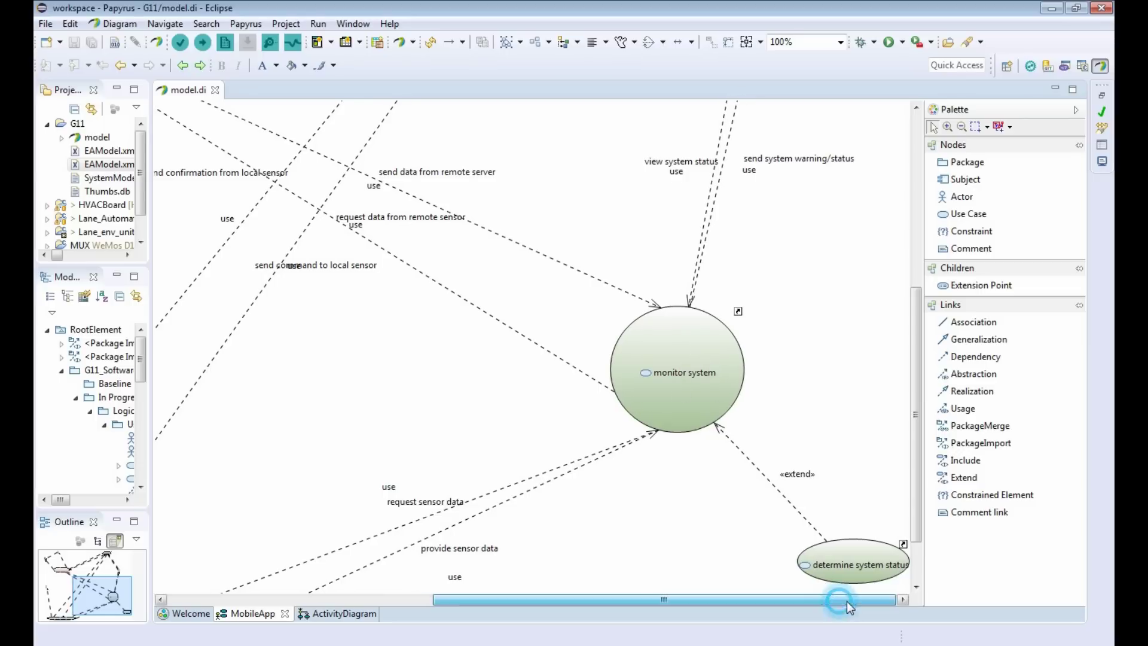
pyautogui.scroll(-2, 835, 563)
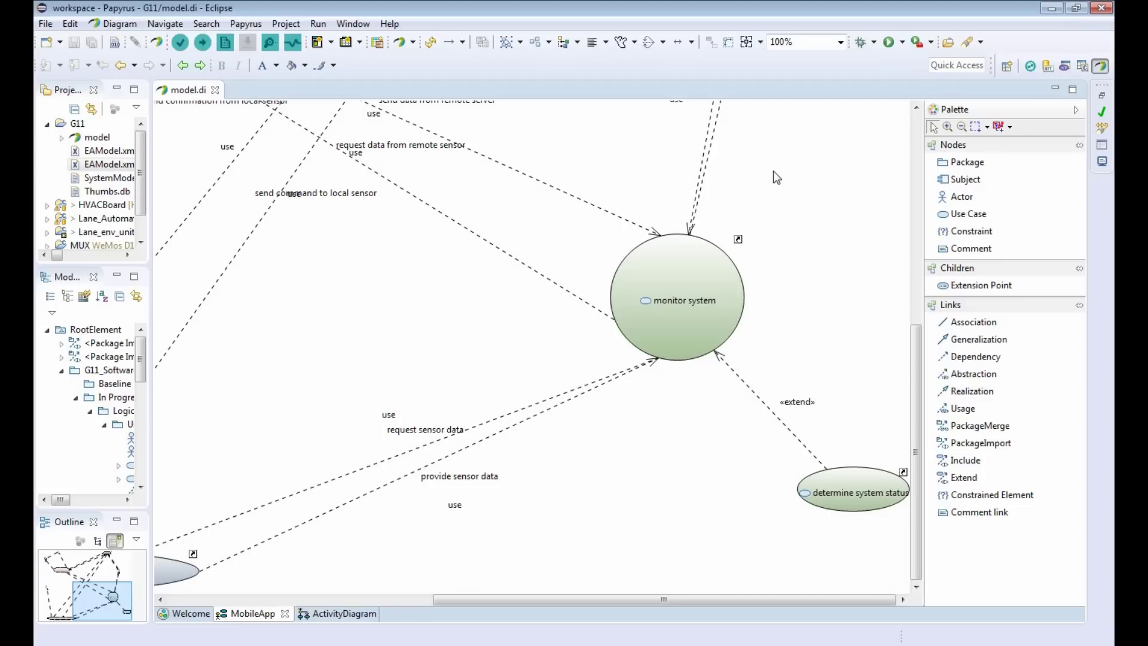
pyautogui.scroll(6, 774, 176)
pyautogui.scroll(-3, 777, 455)
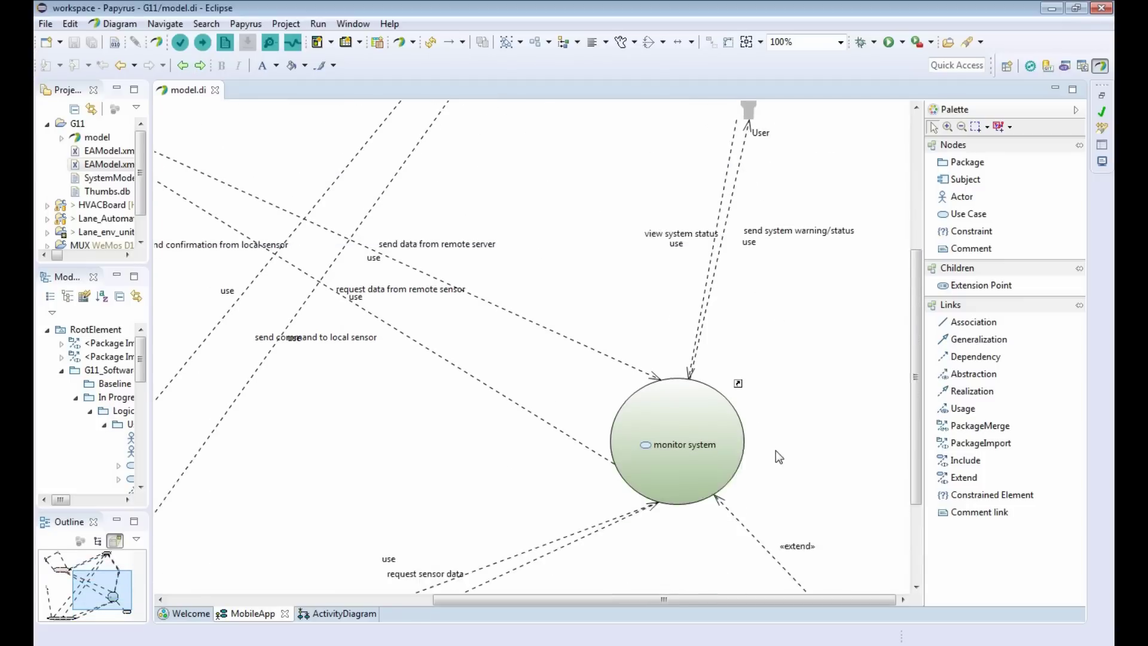
pyautogui.scroll(-3, 776, 451)
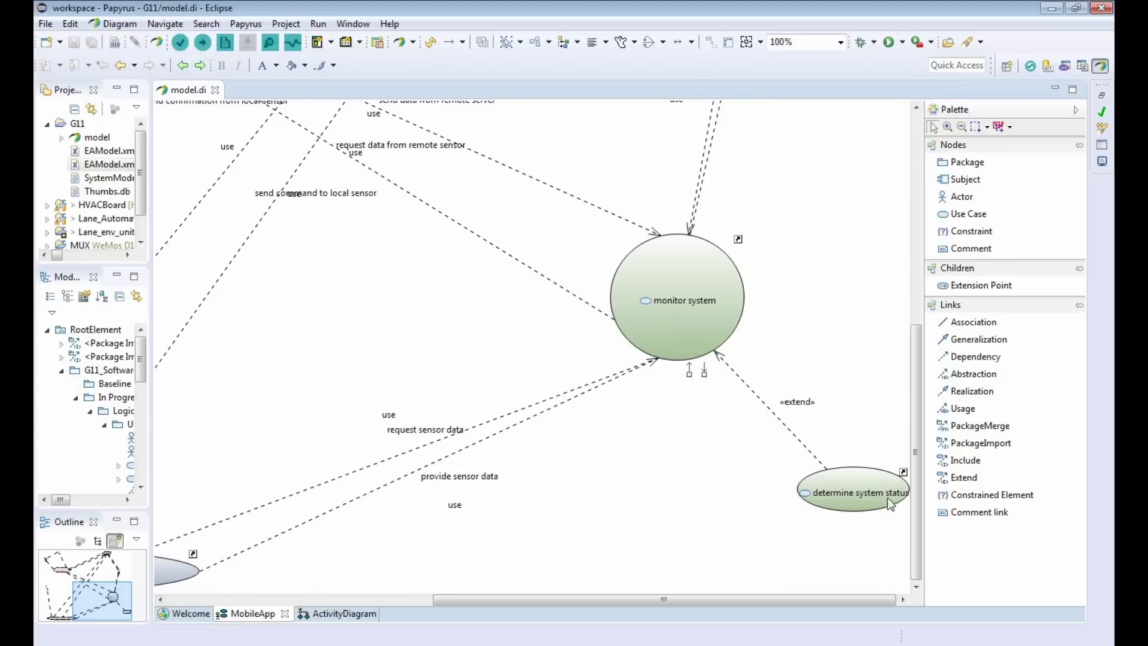
pyautogui.moveTo(853, 492)
pyautogui.scroll(3, 864, 503)
pyautogui.scroll(3, 851, 467)
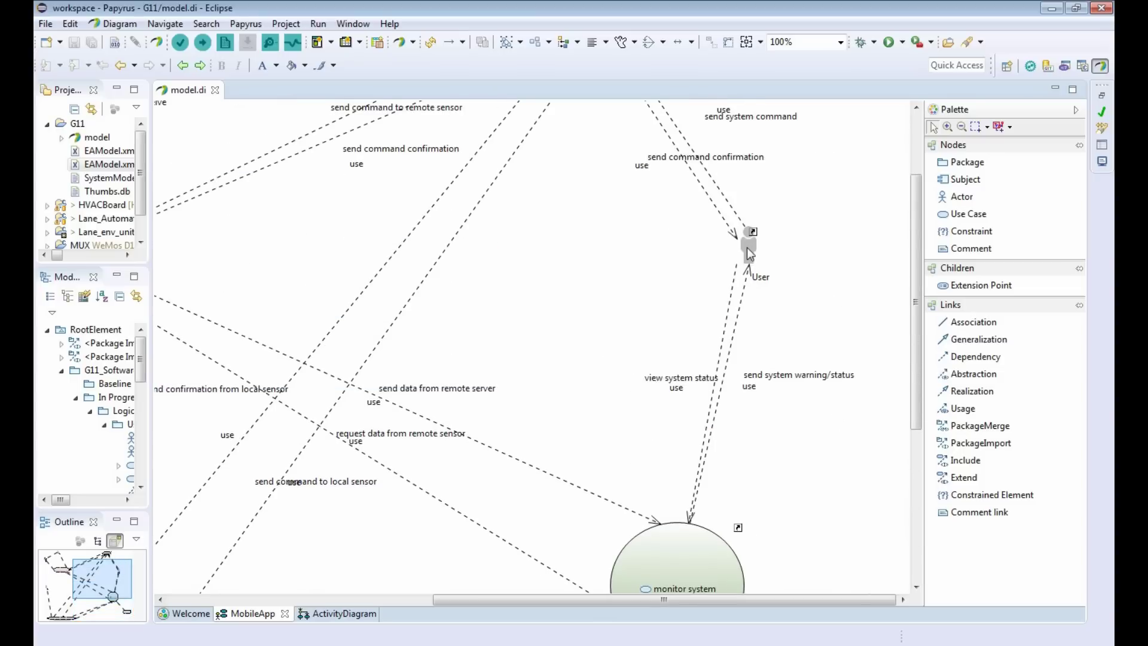
pyautogui.scroll(-3, 669, 391)
pyautogui.scroll(-1, 669, 391)
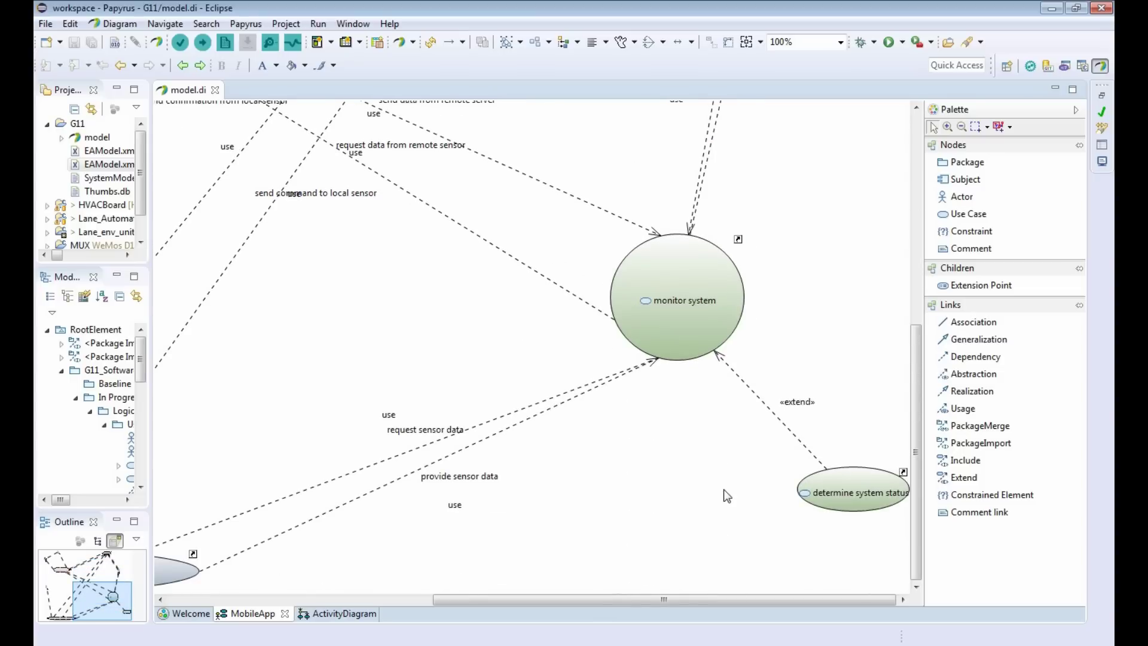
pyautogui.scroll(3, 724, 489)
pyautogui.scroll(2, 732, 512)
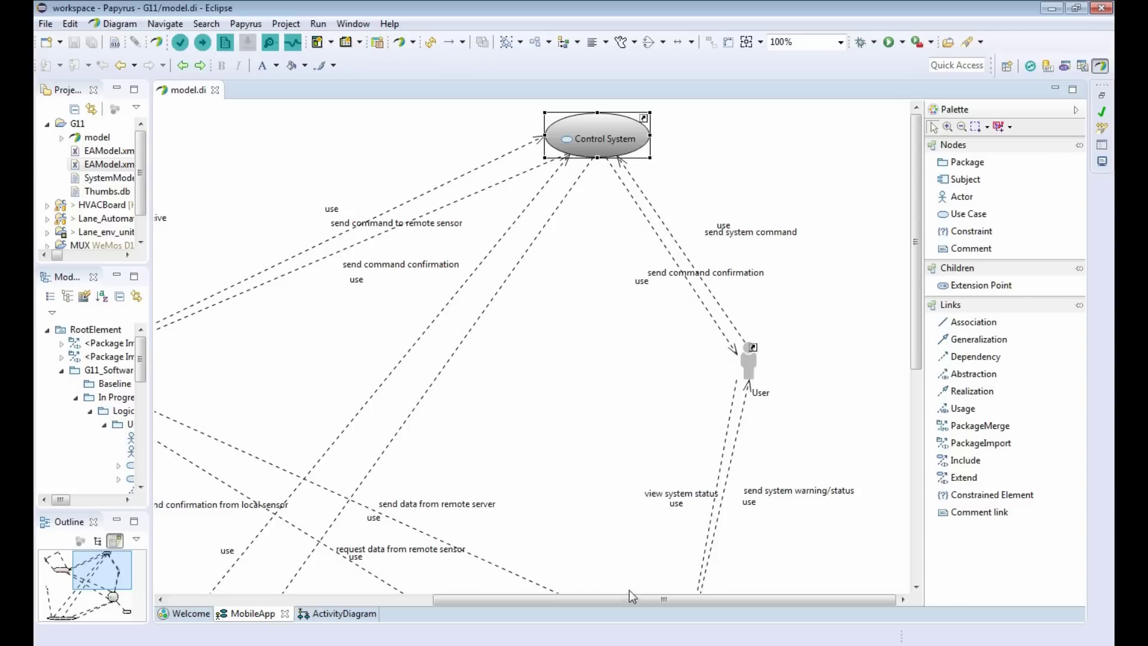
pyautogui.moveTo(630, 599); pyautogui.dragTo(523, 598)
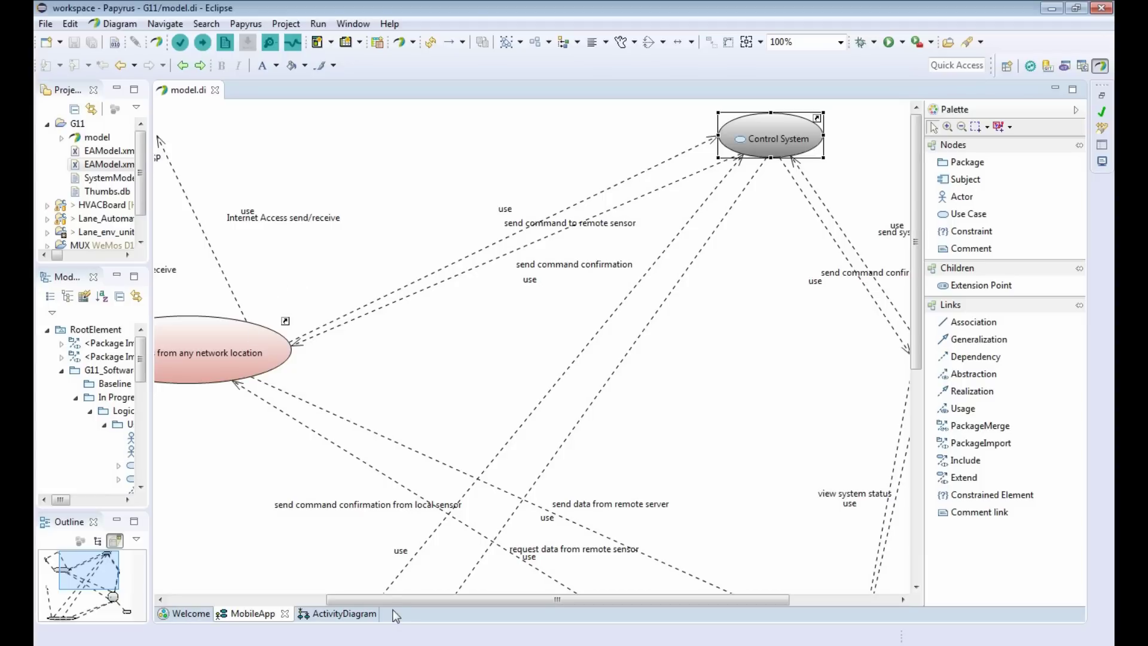
pyautogui.moveTo(392, 601); pyautogui.dragTo(307, 609)
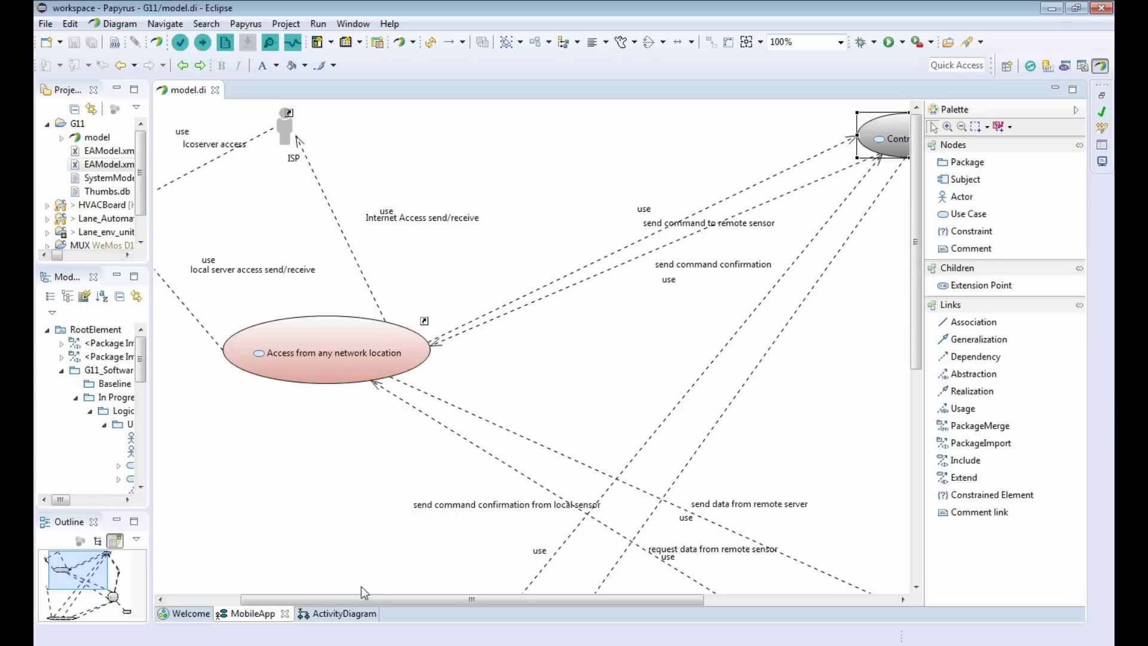
pyautogui.moveTo(363, 599); pyautogui.dragTo(279, 598)
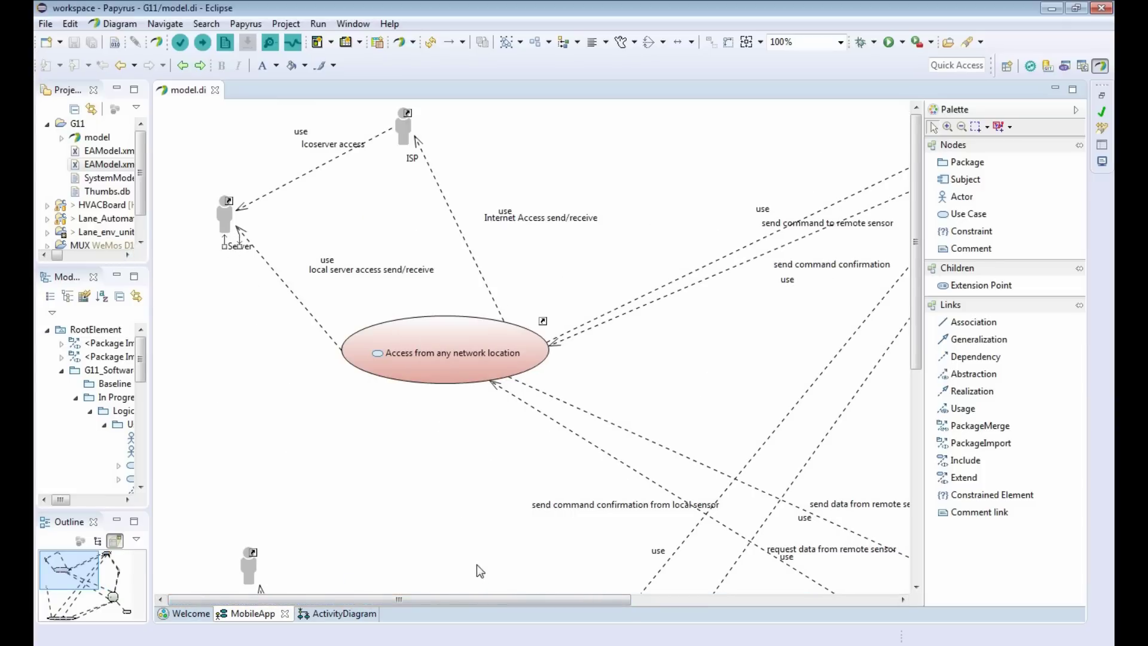
pyautogui.moveTo(552, 601); pyautogui.dragTo(687, 604)
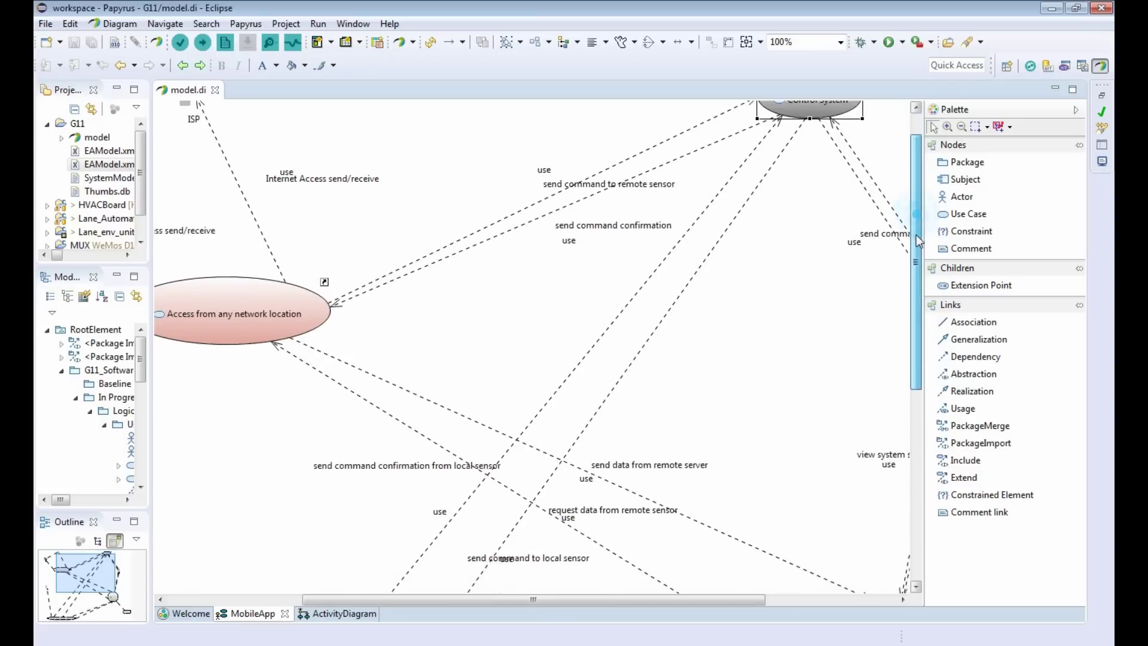
pyautogui.moveTo(918, 214); pyautogui.dragTo(916, 426)
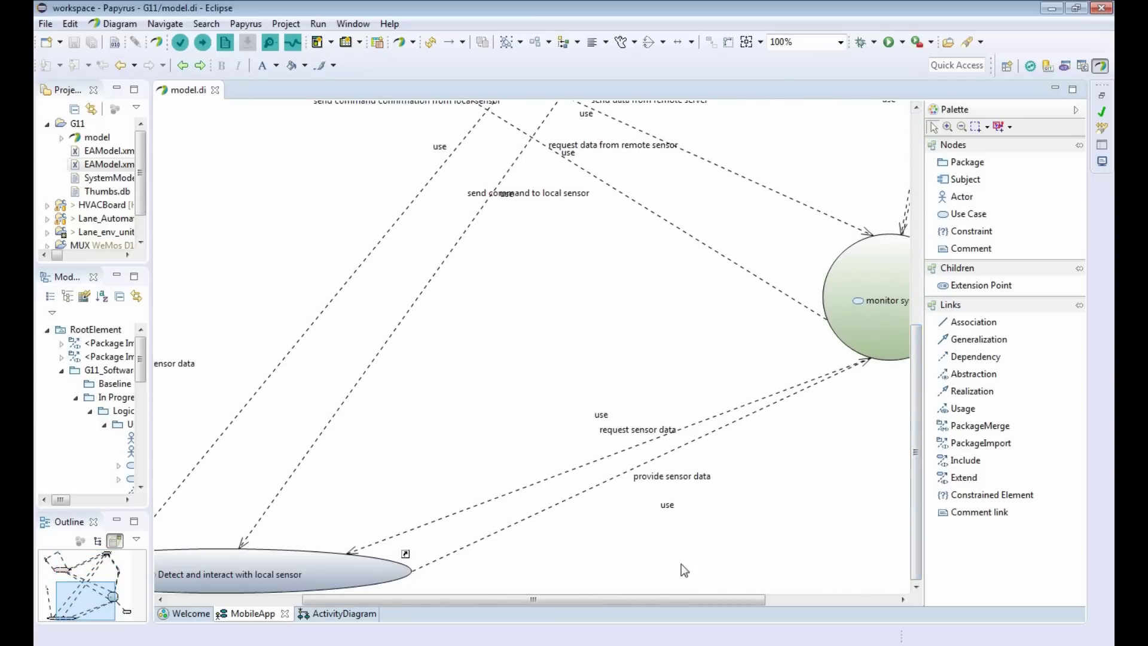
pyautogui.moveTo(667, 605); pyautogui.dragTo(551, 609)
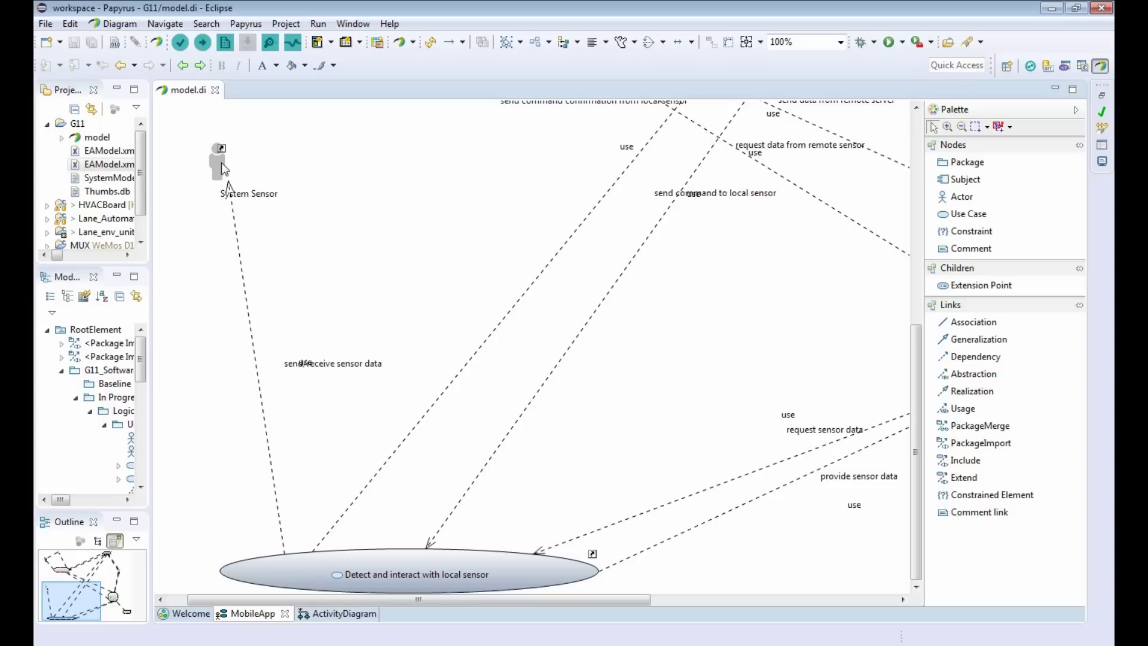
pyautogui.scroll(4, 502, 332)
pyautogui.scroll(1, 504, 334)
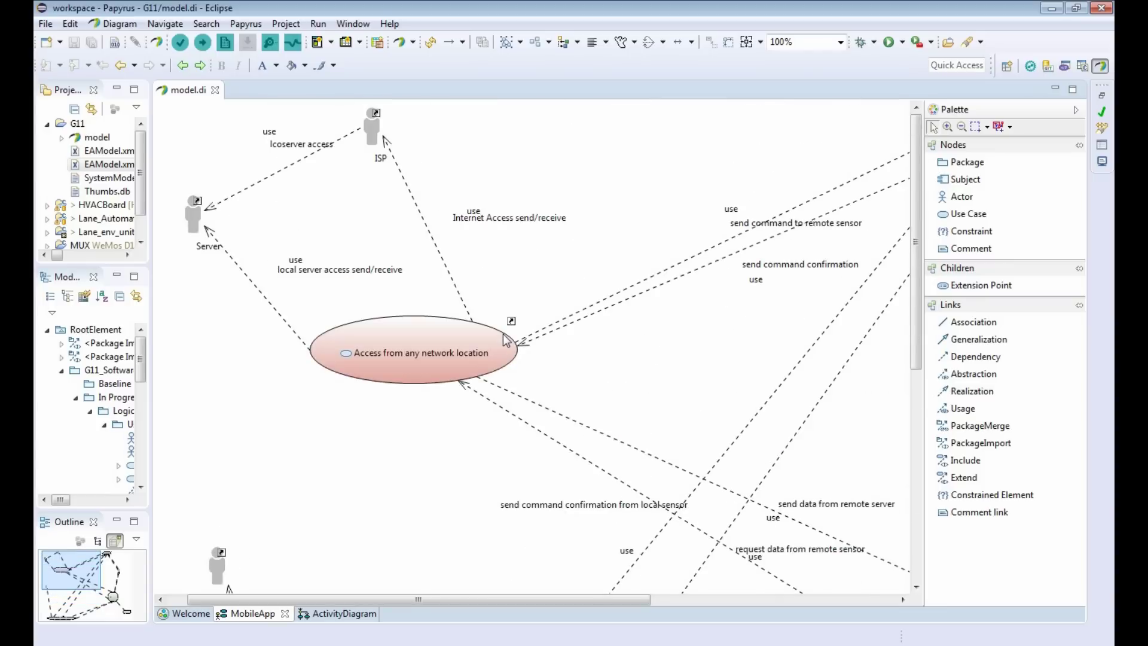
pyautogui.moveTo(518, 599); pyautogui.dragTo(657, 600)
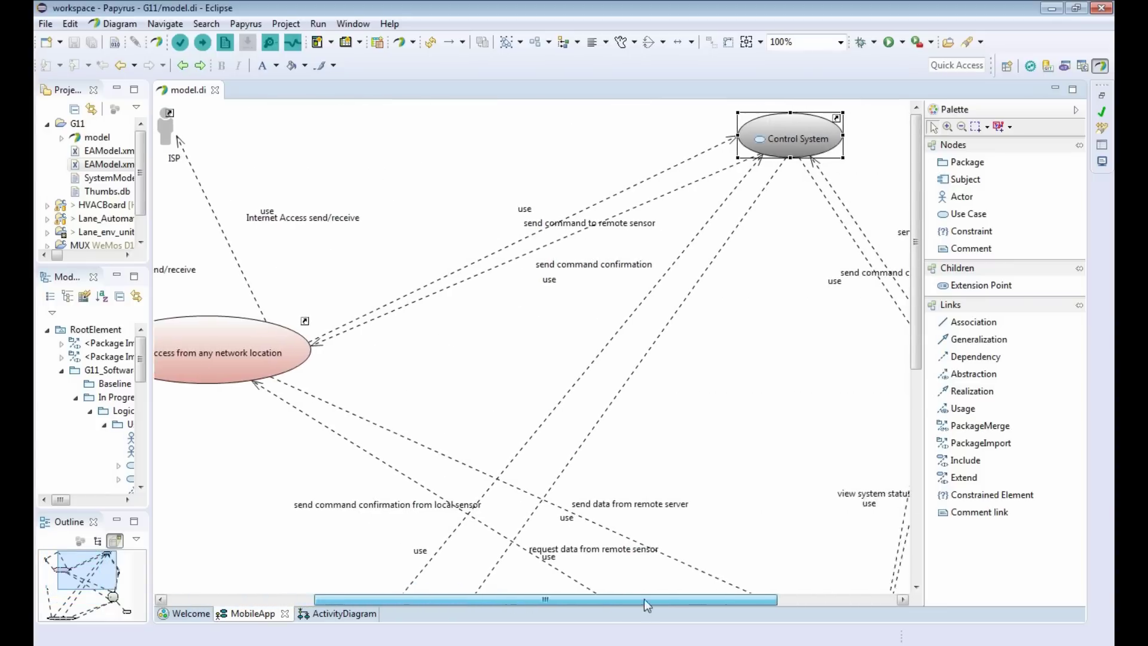
pyautogui.keyDown('ctrl'); pyautogui.scroll(-1, 642, 364); pyautogui.keyUp('ctrl')
pyautogui.keyDown('ctrl'); pyautogui.scroll(-1, 634, 351); pyautogui.keyUp('ctrl')
pyautogui.keyDown('ctrl'); pyautogui.scroll(-1, 629, 360); pyautogui.keyUp('ctrl')
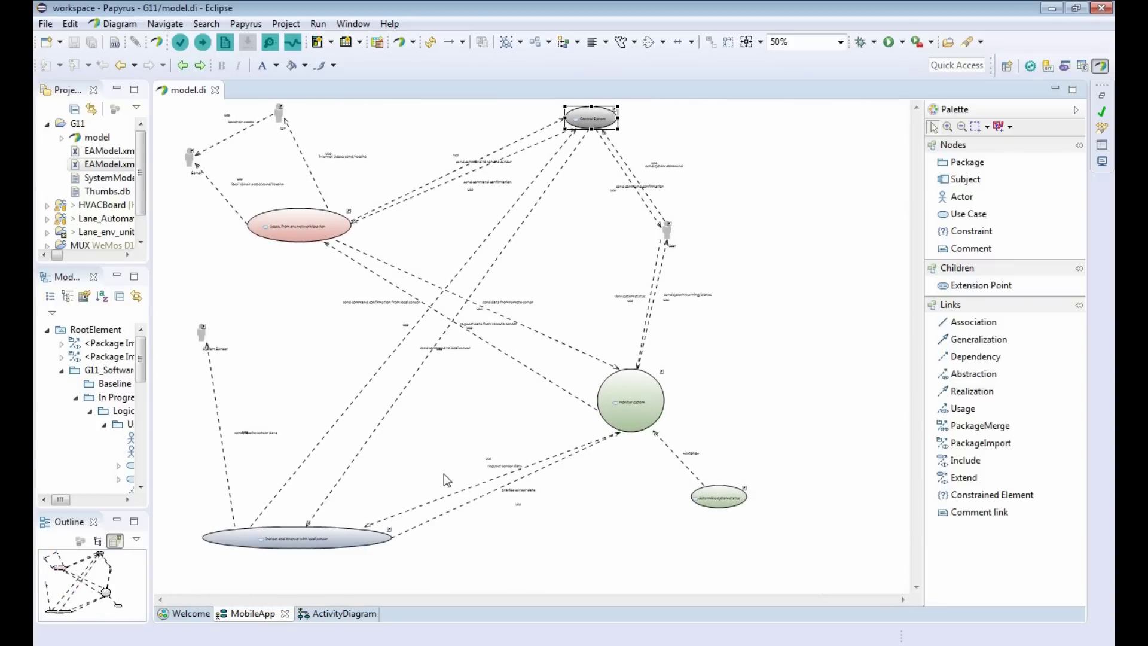